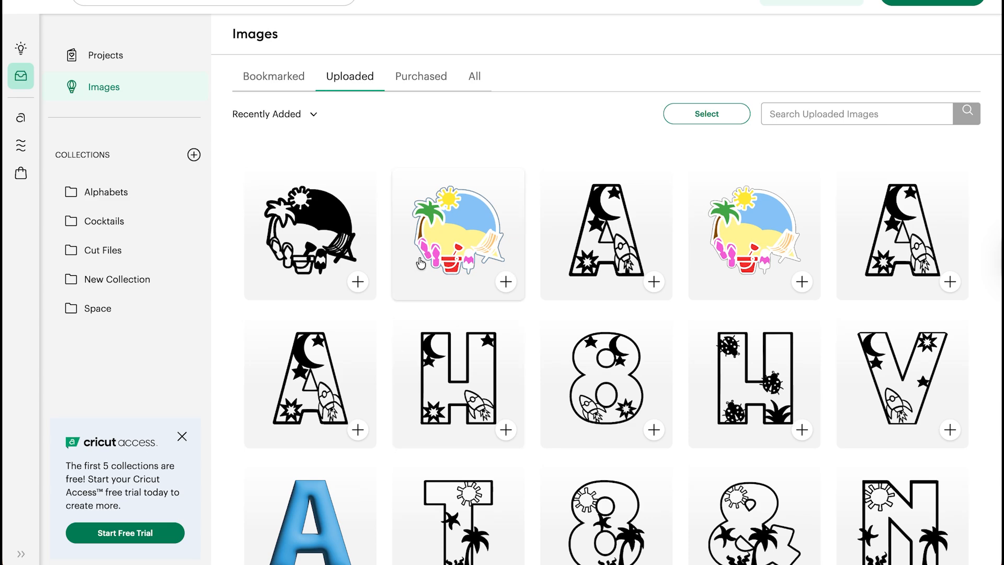
- Add the uploaded 8 Space Rocket Alphabet image to the canvas and go to the canvas
scroll(385, 372, "down", 3)
scroll(383, 370, "down", 3)
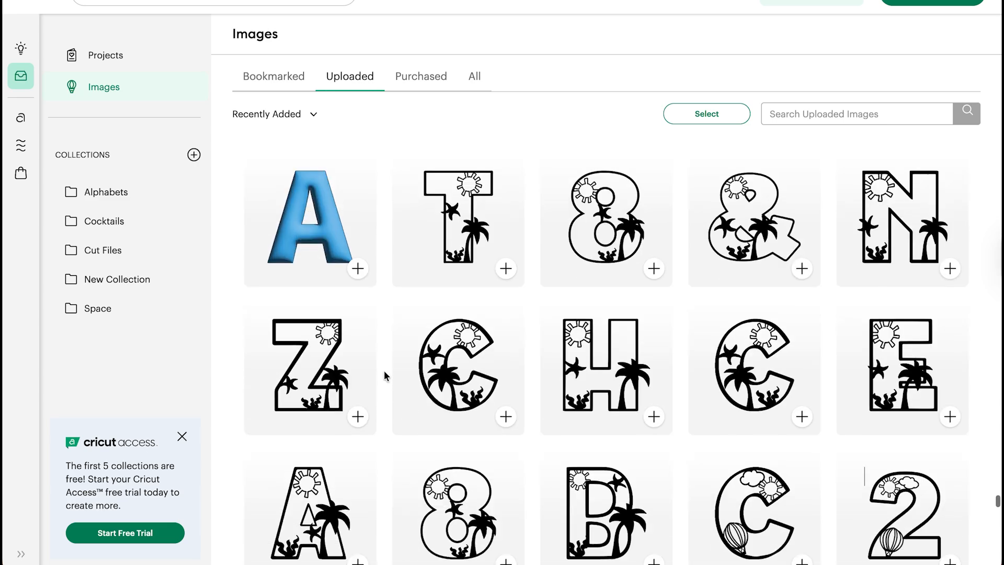
scroll(385, 373, "up", 3)
scroll(586, 395, "up", 3)
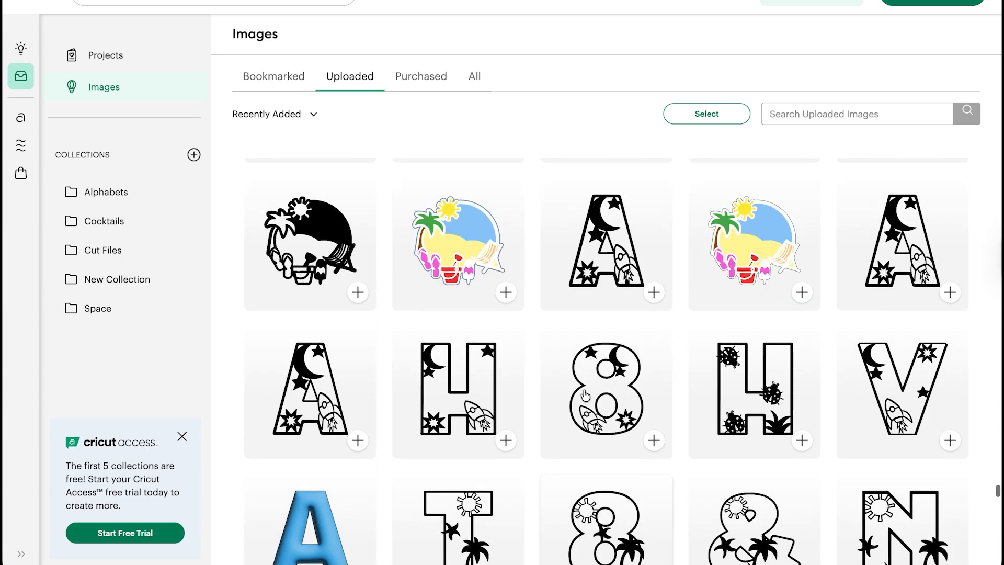
left_click(735, 300)
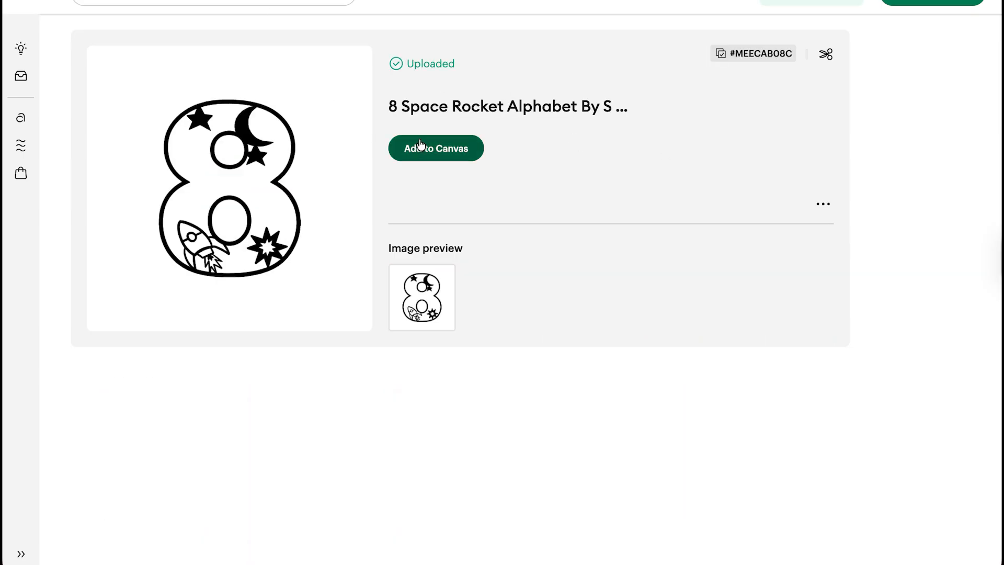
left_click(420, 144)
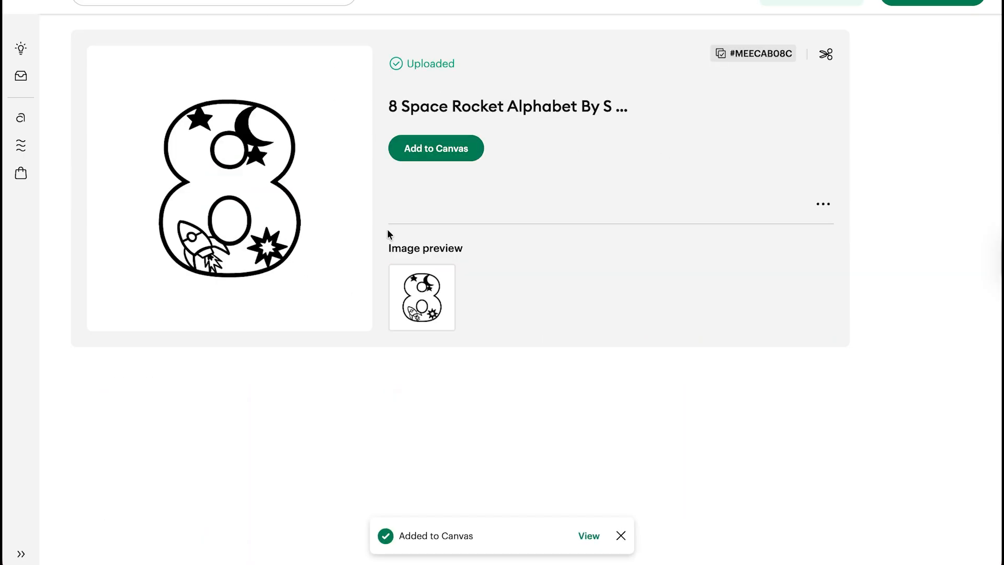
left_click(585, 536)
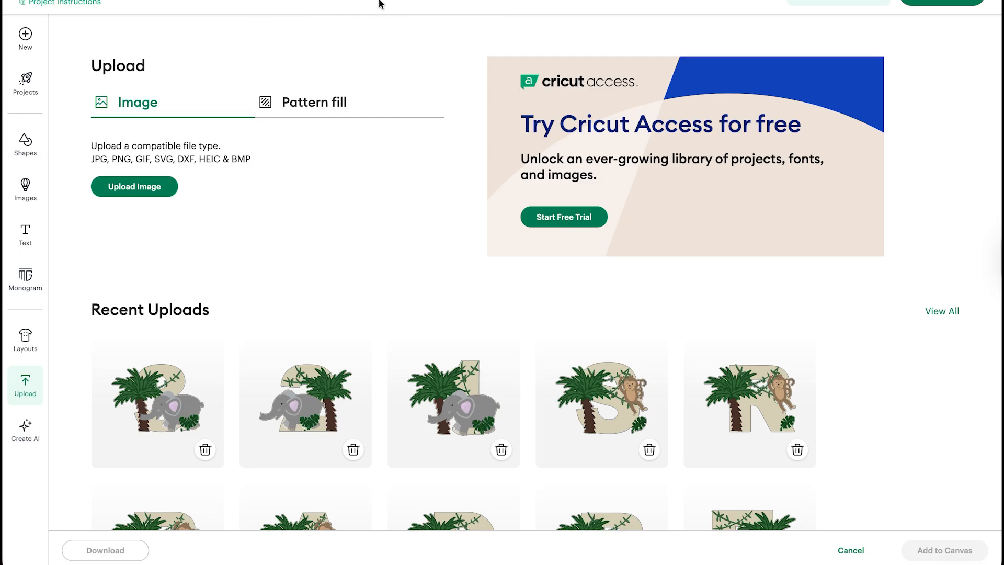
left_click(22, 147)
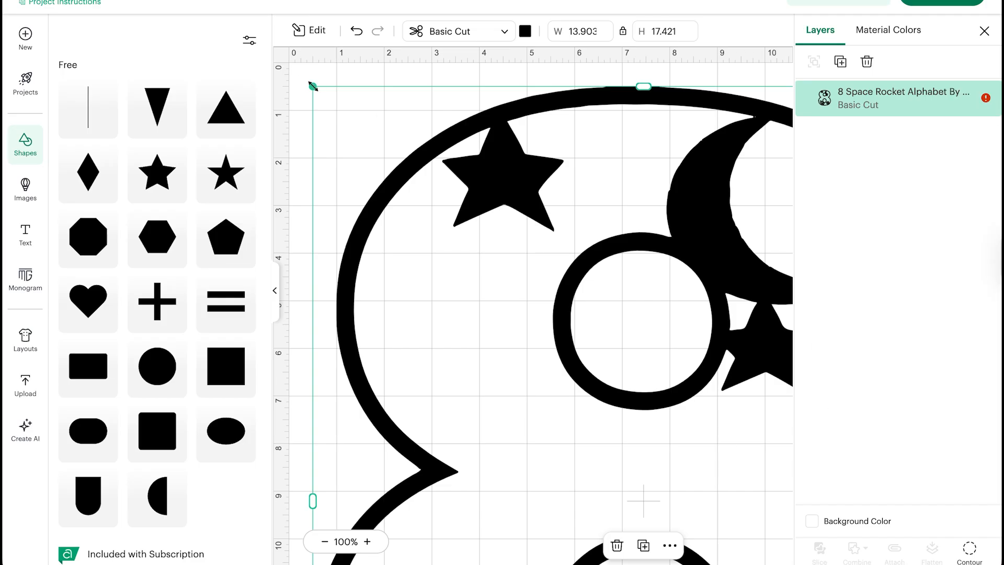
- Scale the number 8 down to about 3.54 × 4.43 in and move it toward the middle of the canvas
left_click_drag(313, 86, 652, 448)
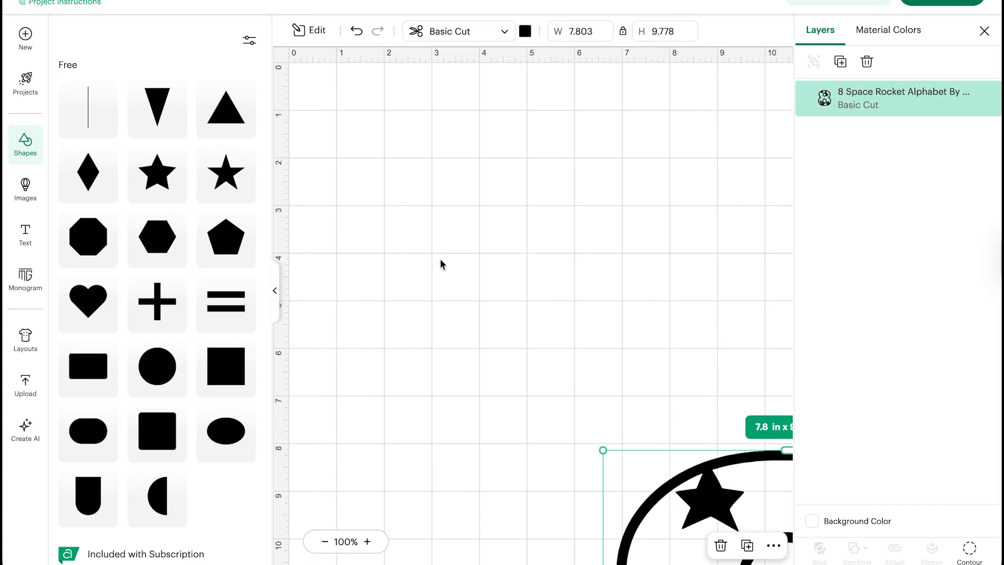
left_click_drag(668, 523, 355, 136)
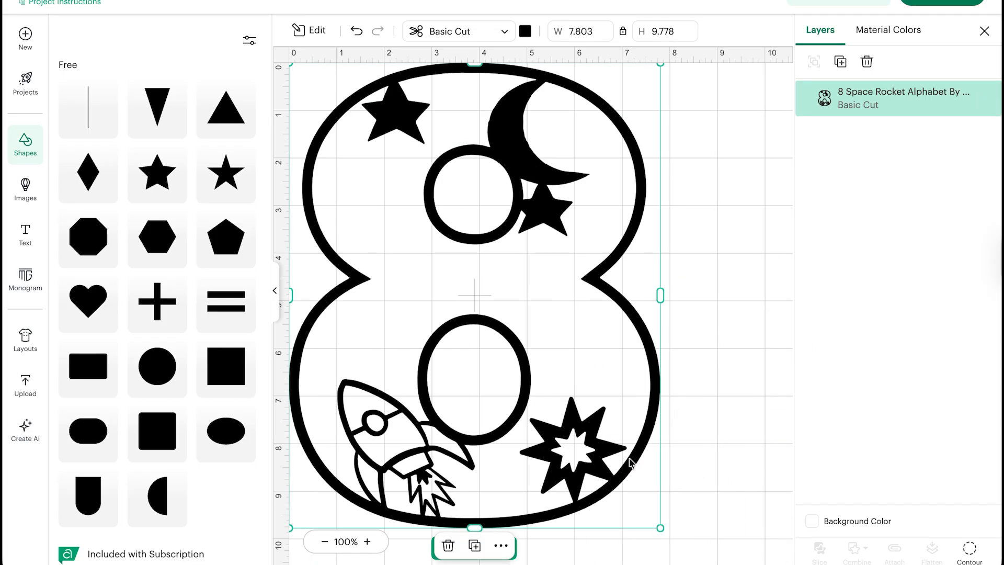
left_click_drag(658, 526, 458, 273)
left_click(512, 257)
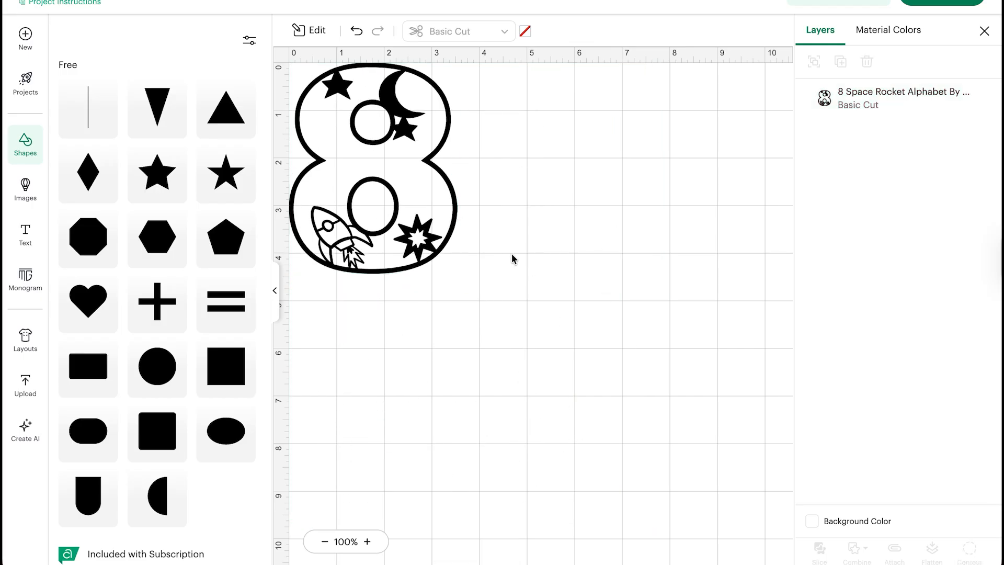
left_click(275, 291)
left_click_drag(162, 139, 559, 257)
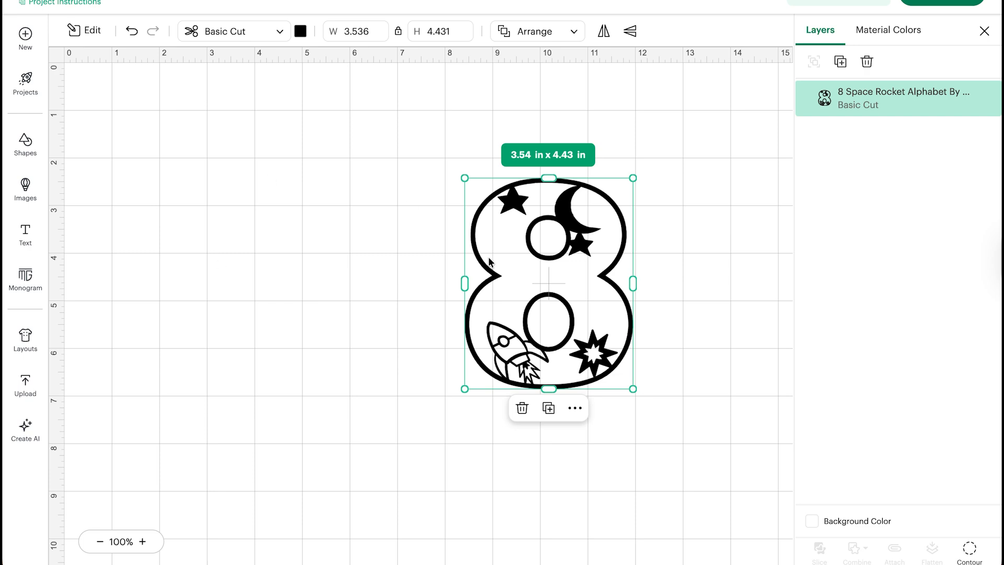
- Insert a rounded-corner square, enlarge it to about 6.06 × 6.06 in and place it to the left of the number 8
left_click(17, 143)
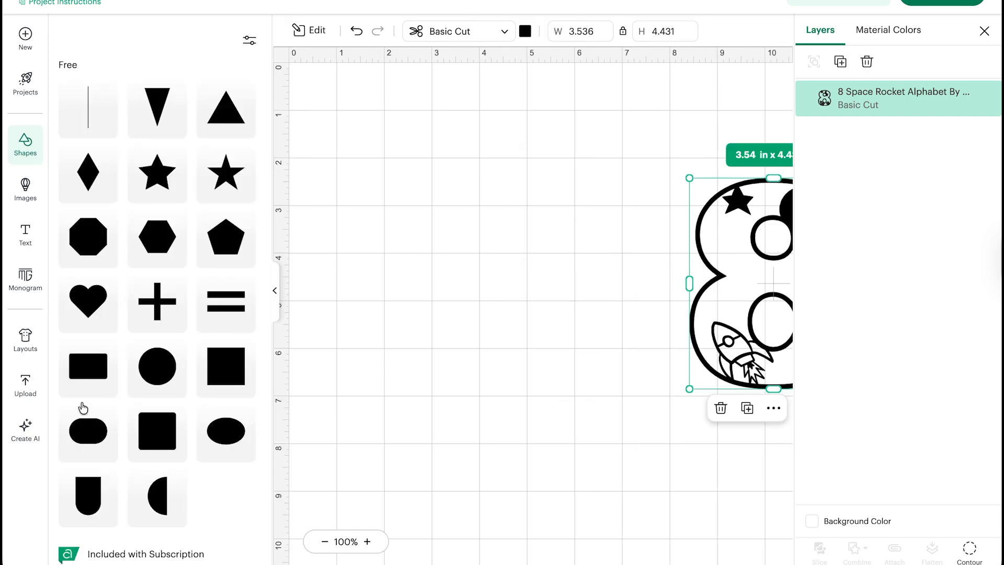
left_click(164, 441)
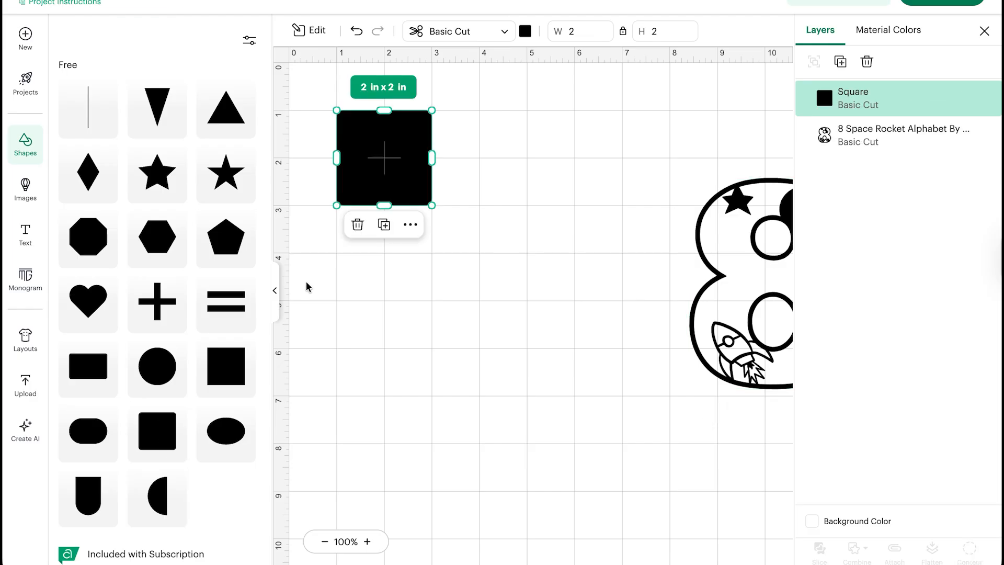
left_click(276, 294)
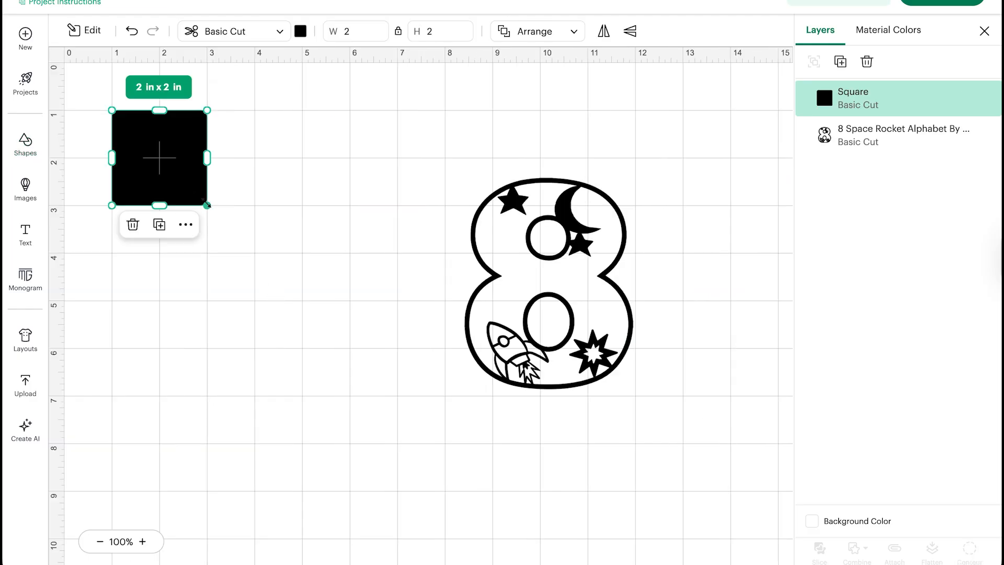
left_click_drag(207, 205, 399, 399)
left_click_drag(224, 184, 241, 182)
left_click_drag(523, 313, 626, 314)
left_click_drag(280, 229, 316, 232)
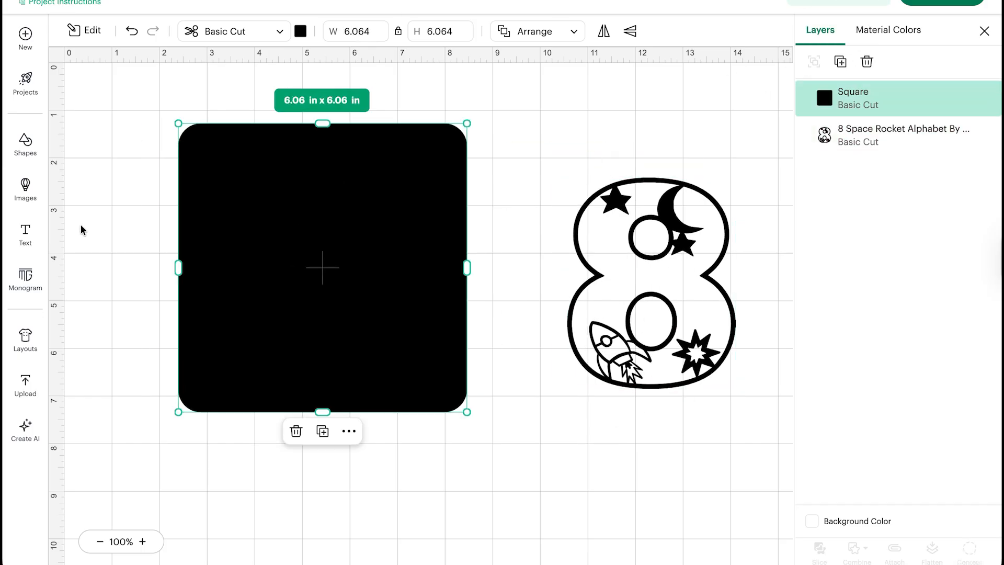
- Create a 0.25 in offset with rounded corners around the square
left_click(75, 31)
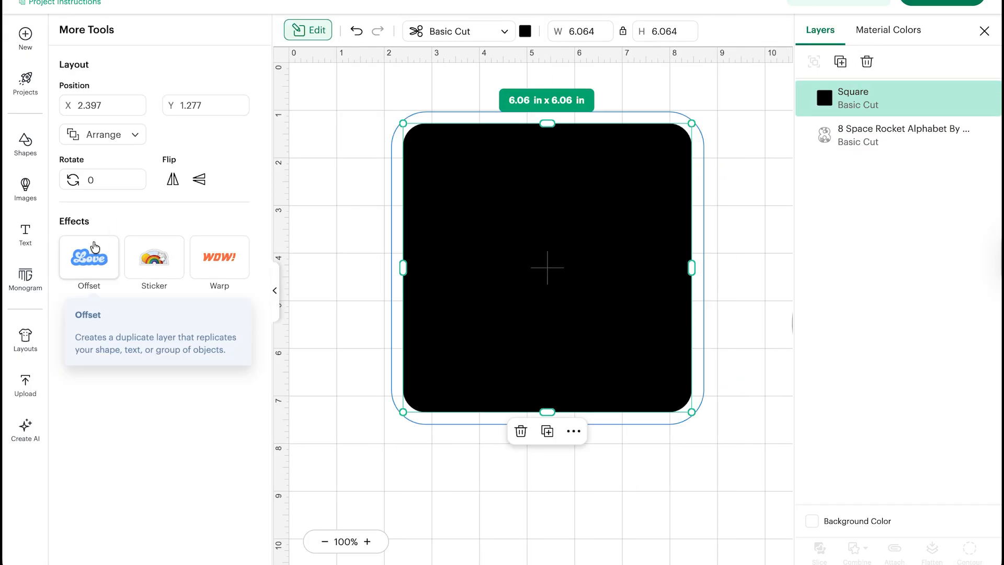
left_click(89, 257)
left_click(416, 384)
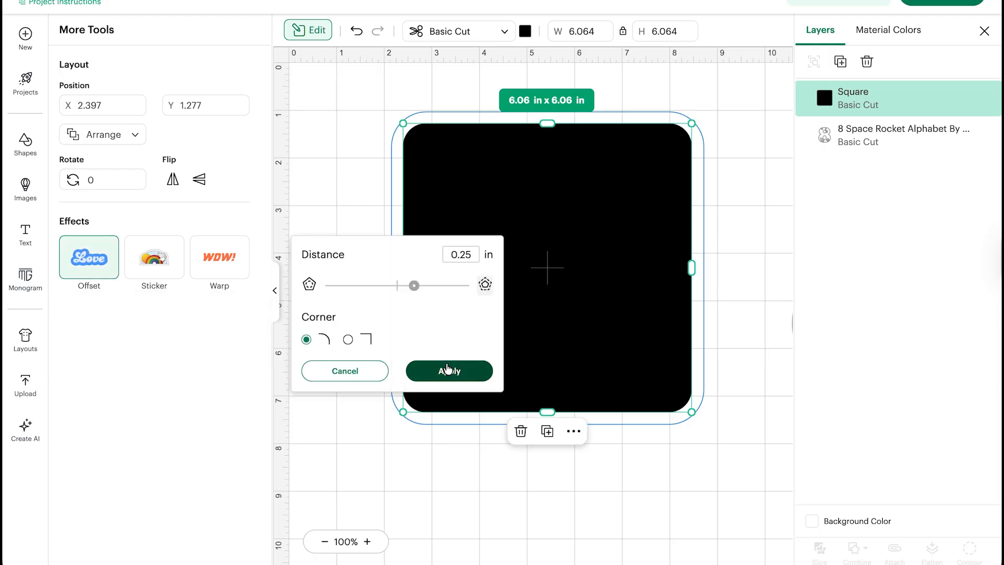
left_click(274, 298)
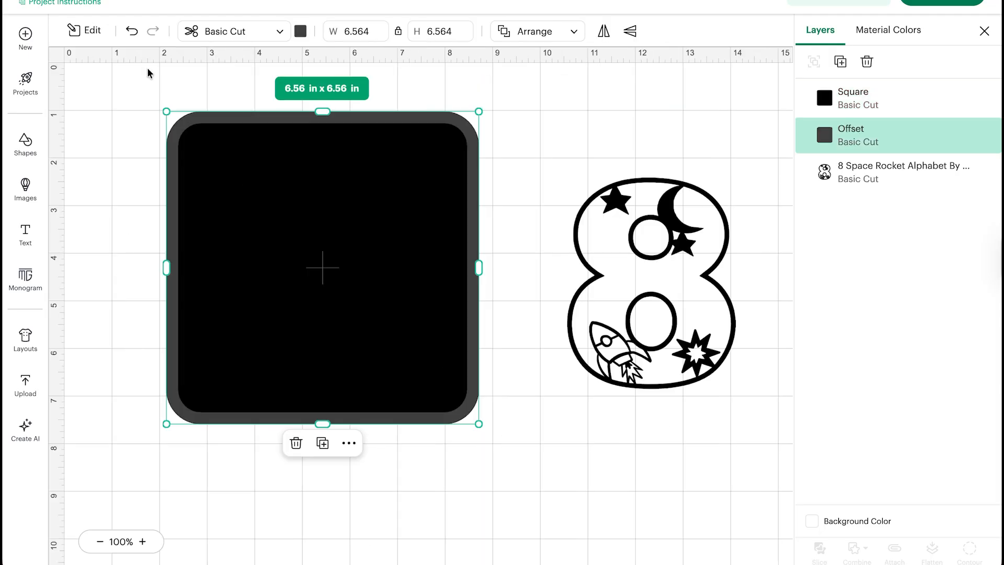
- Slice the square together with its offset and move both inner pieces away, leaving a hollow frame
left_click(128, 94)
left_click_drag(132, 76, 507, 428)
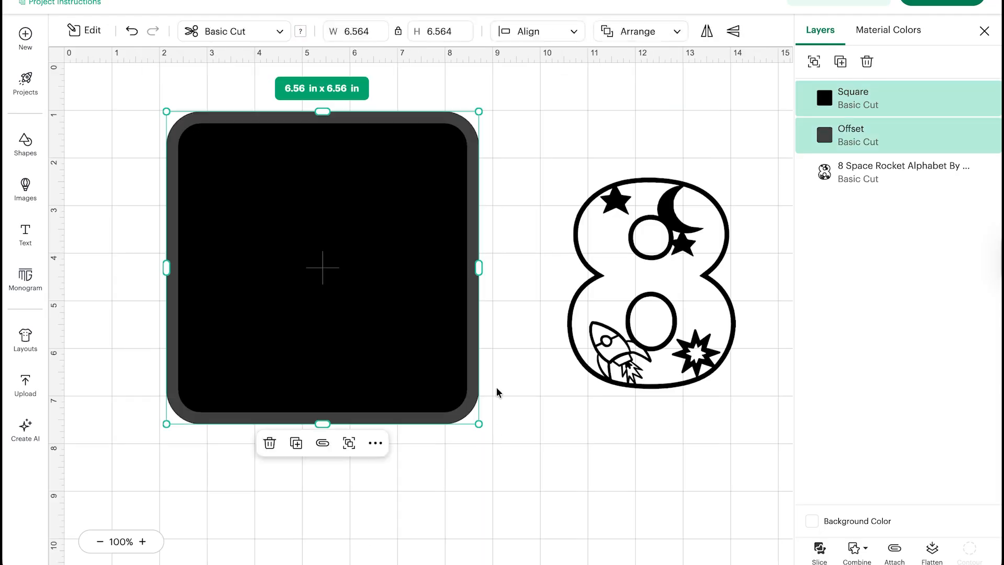
left_click(818, 548)
left_click_drag(272, 172, 717, 442)
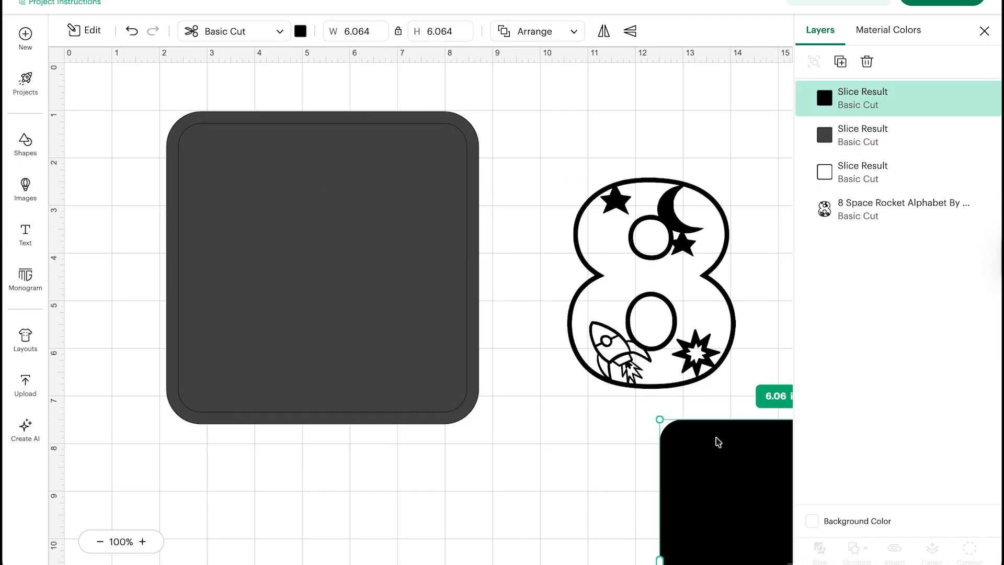
left_click_drag(364, 259, 842, 560)
- Place the number 8 inside the frame, enlarge it to about 4.27 × 5.35 in and center the frame around it
left_click_drag(649, 283, 354, 268)
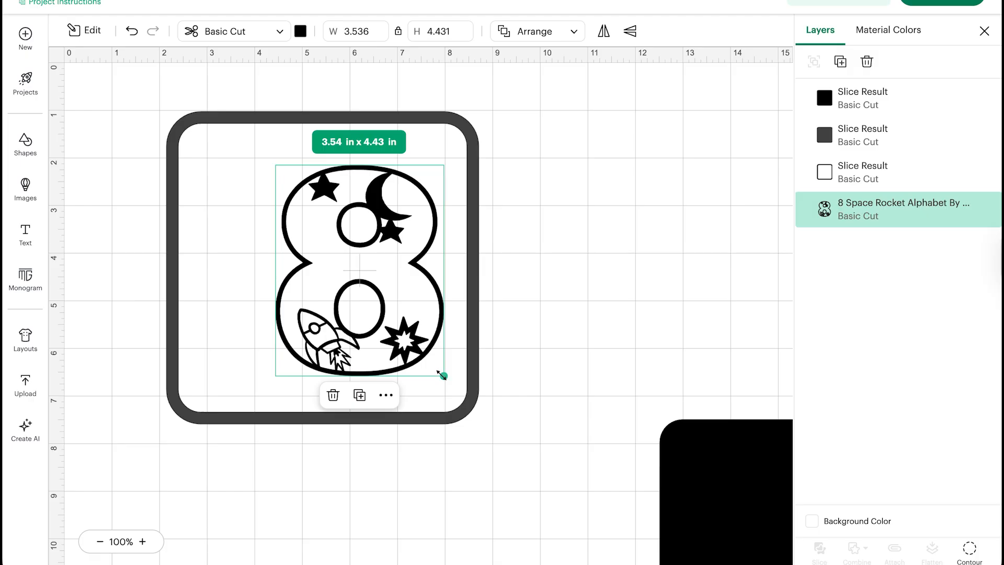
left_click_drag(442, 375, 477, 419)
left_click_drag(385, 306, 434, 333)
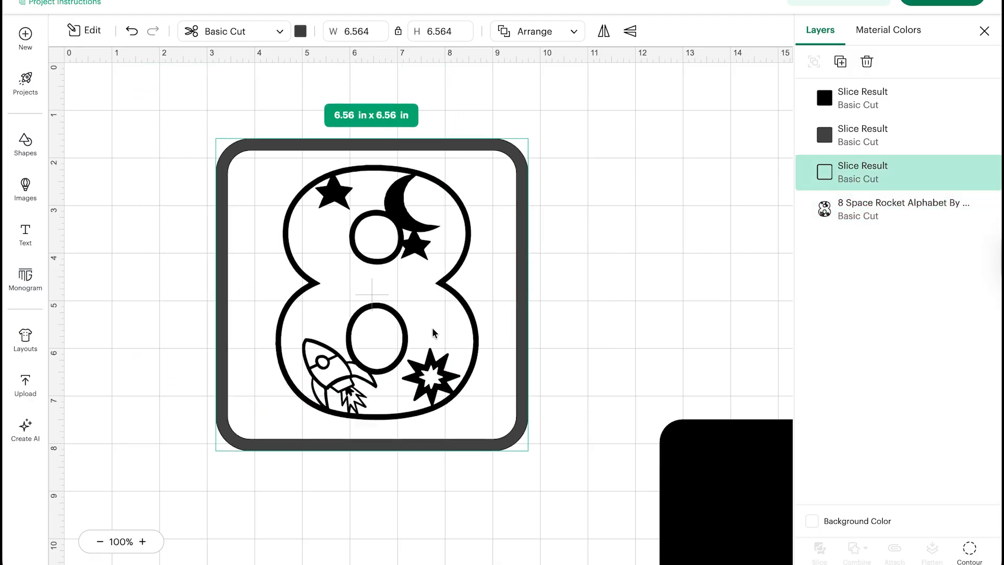
left_click(184, 155)
- Create a 0.018 in rounded offset of the number 8 and delete the original 8
left_click(343, 205)
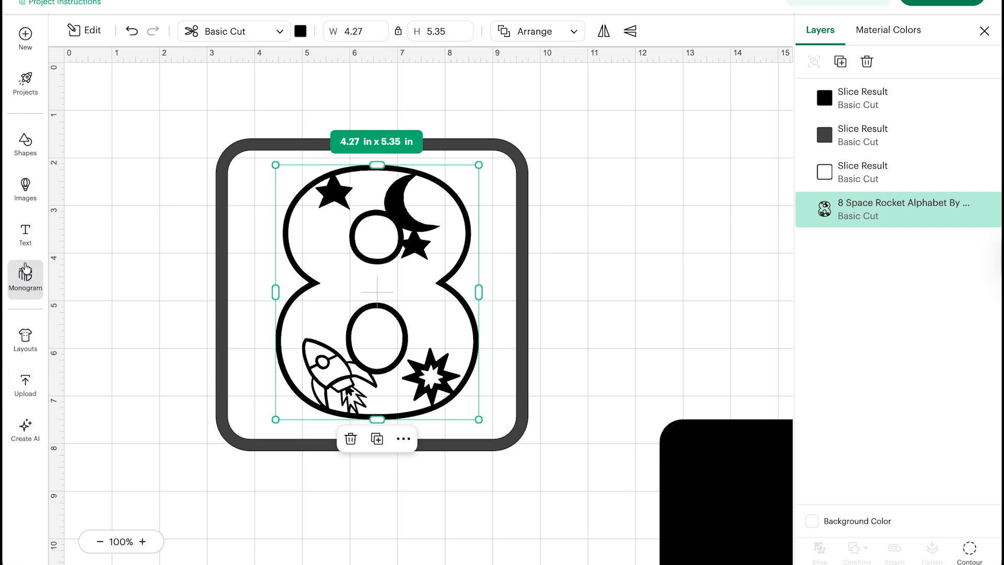
left_click(85, 30)
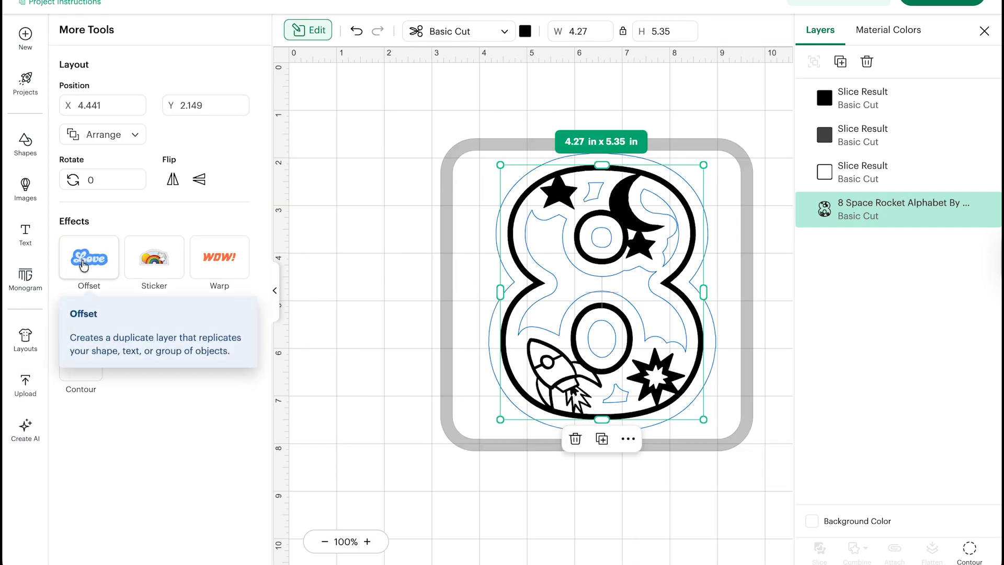
left_click(103, 269)
left_click_drag(413, 287, 400, 288)
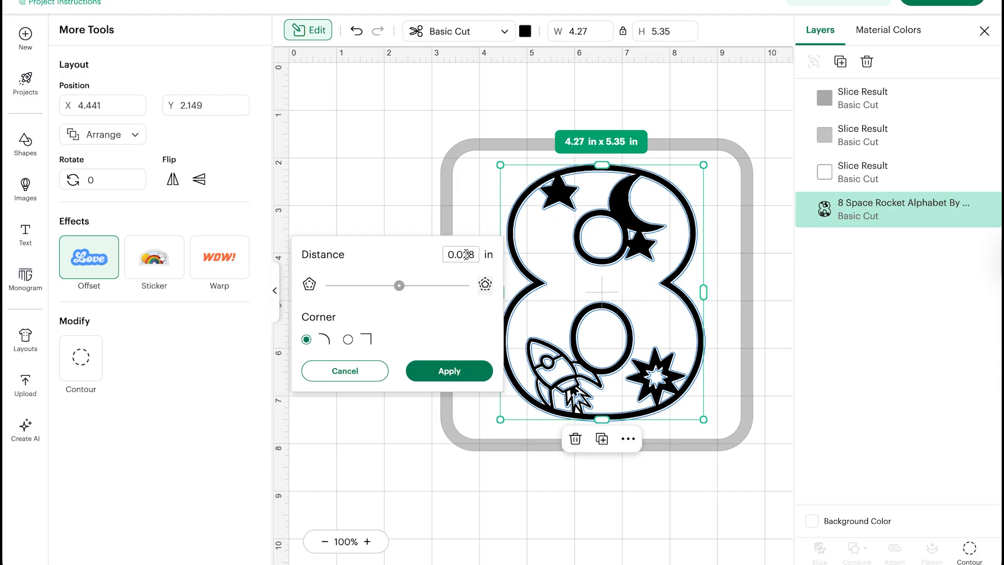
left_click(471, 371)
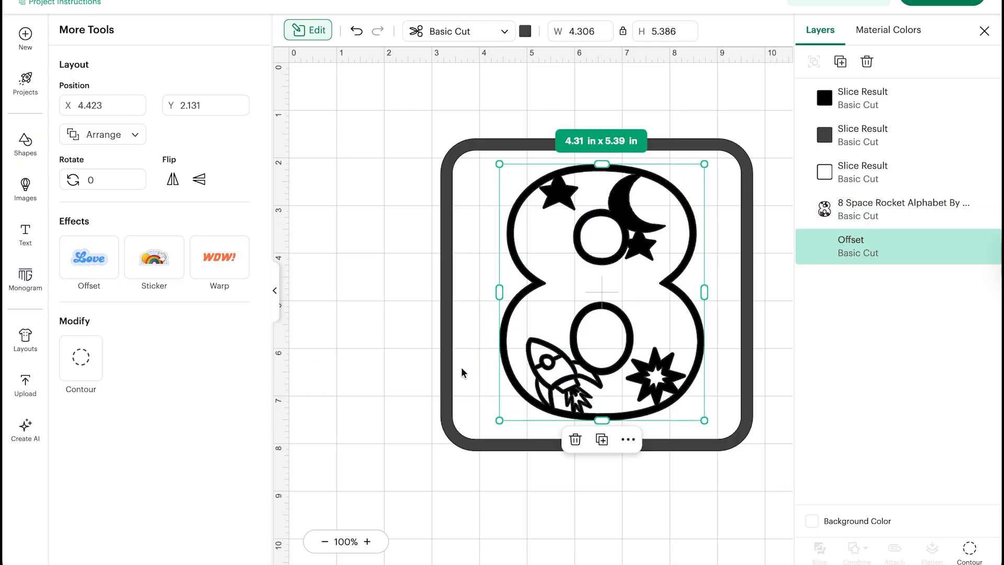
left_click_drag(575, 321, 903, 389)
key("Delete")
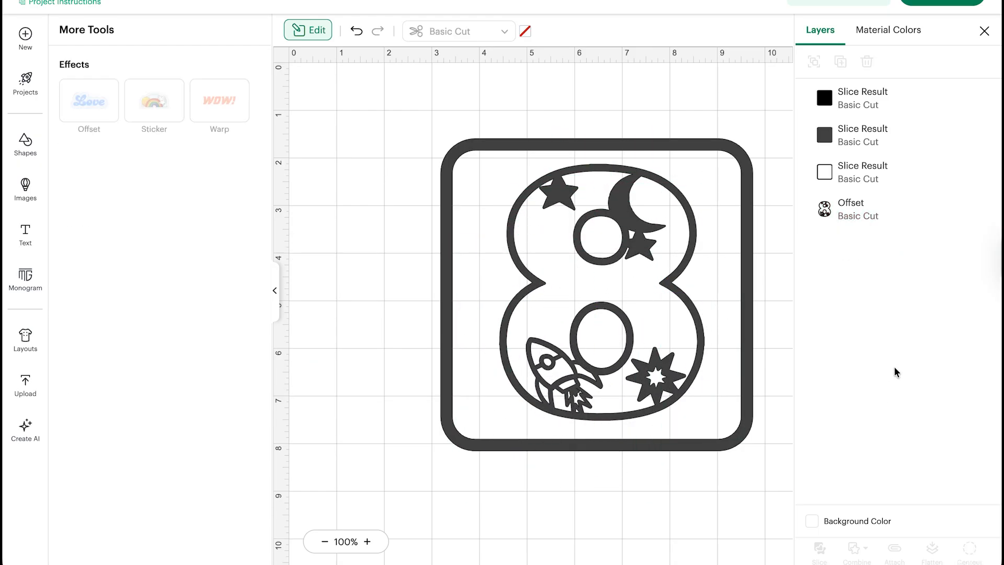
- Move the thickened number 8 out of the frame to the empty area on its right
scroll(621, 218, "up", 10)
scroll(621, 217, "down", 14)
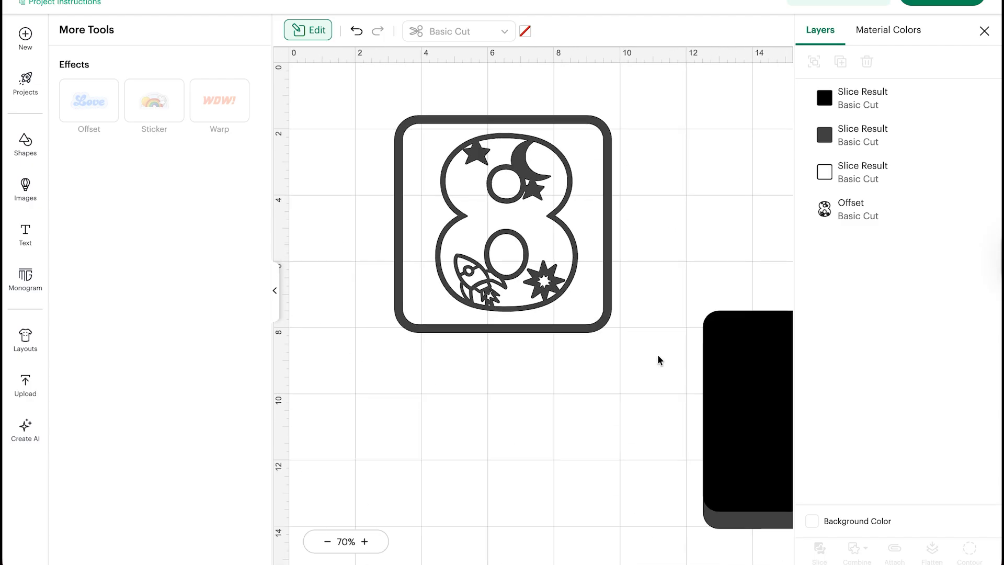
scroll(597, 349, "up", 4)
scroll(597, 349, "up", 3)
scroll(596, 349, "left", 3)
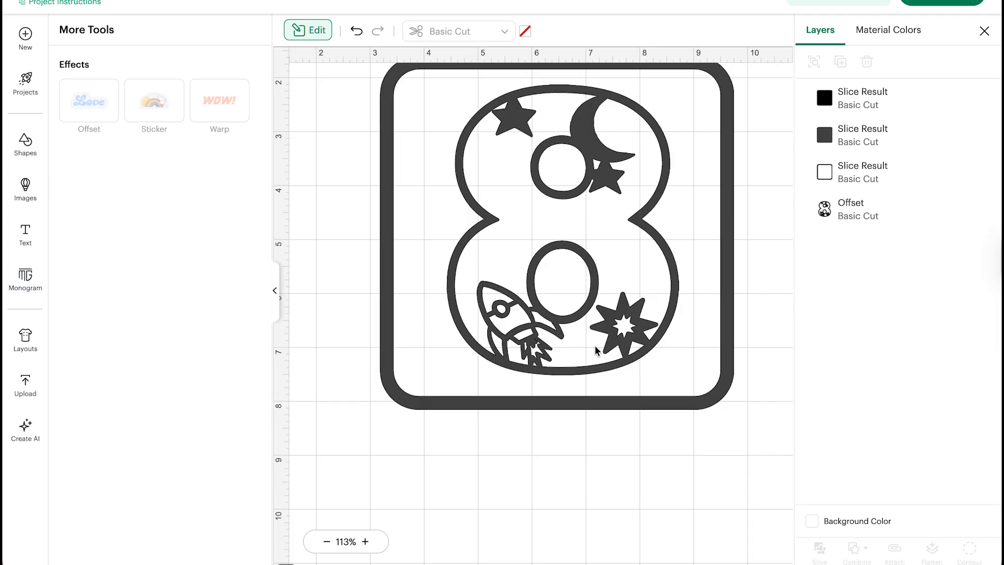
scroll(596, 349, "up", 2)
left_click(274, 283)
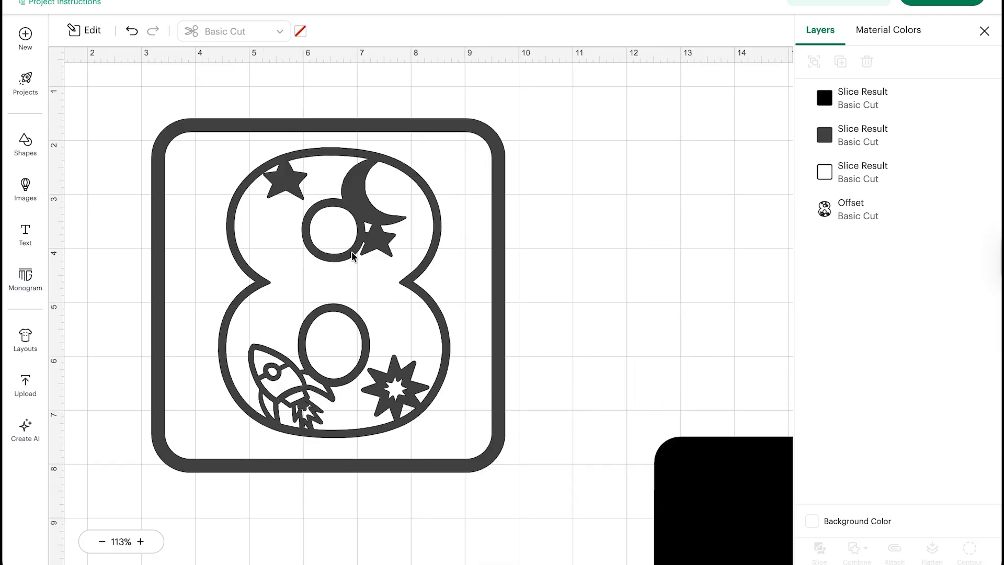
left_click_drag(352, 256, 674, 212)
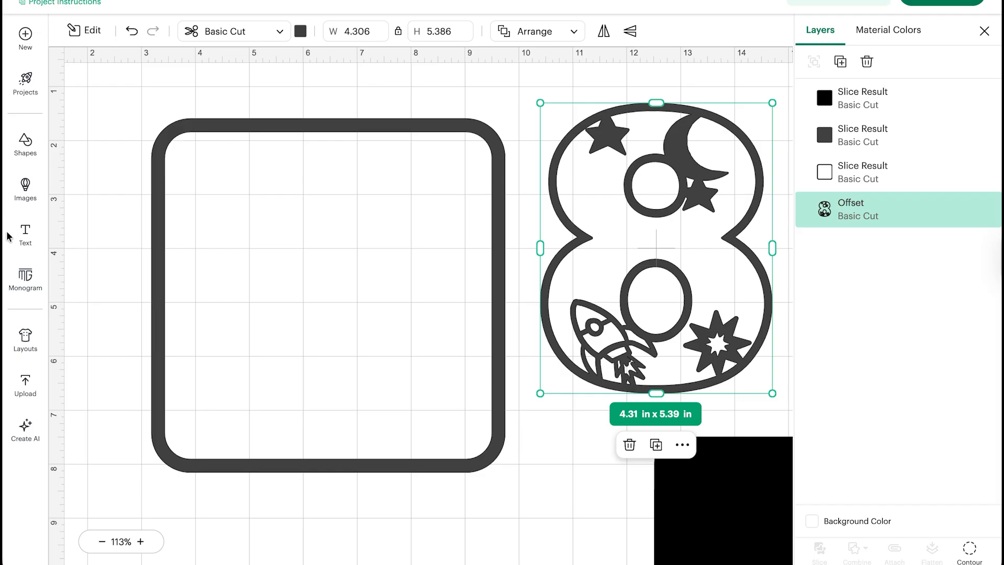
- Add the text "Happy" and place it inside the frame near its upper-left corner
left_click(25, 234)
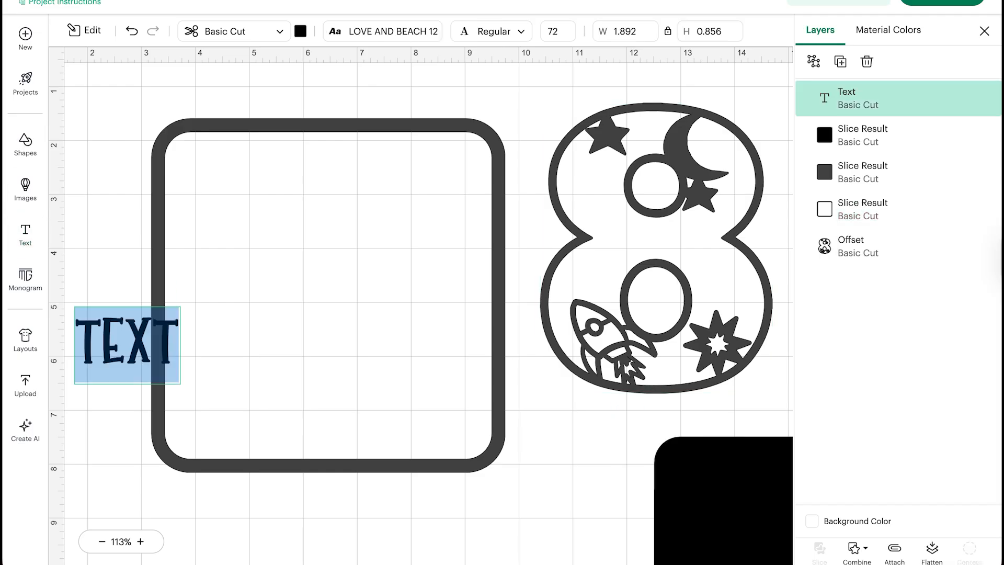
type("Happy")
key("Return")
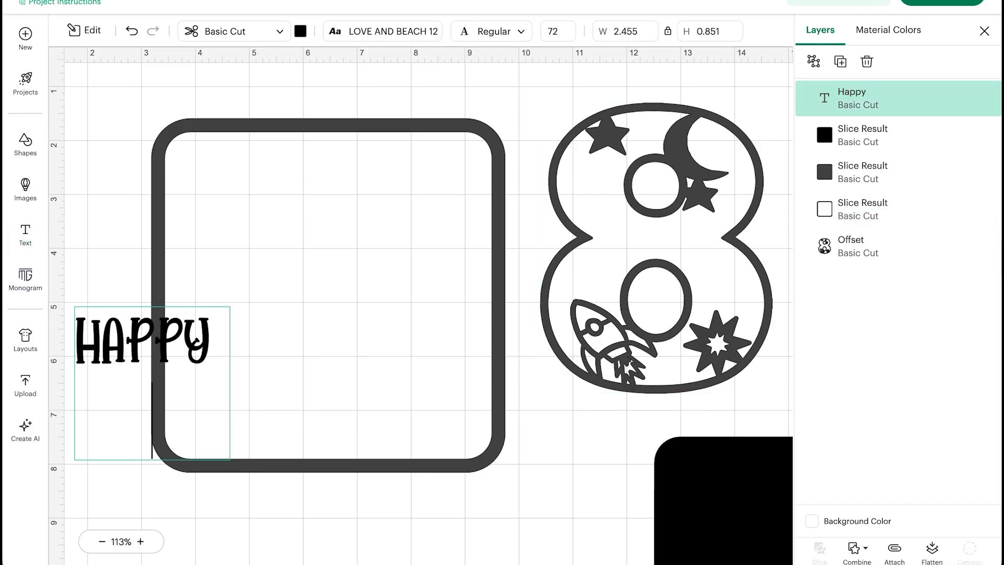
key("BackSpace")
key("BackSpace")
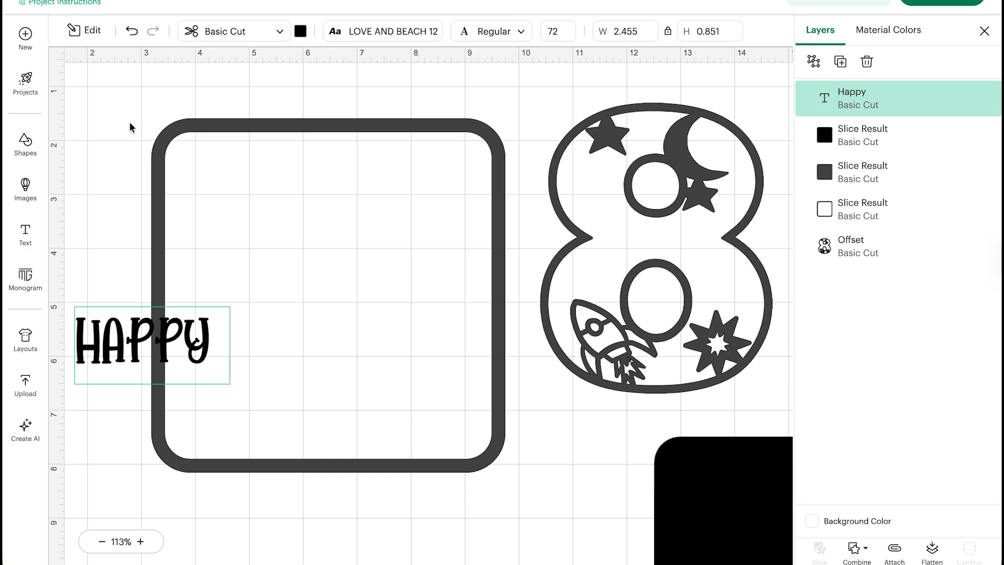
left_click(100, 158)
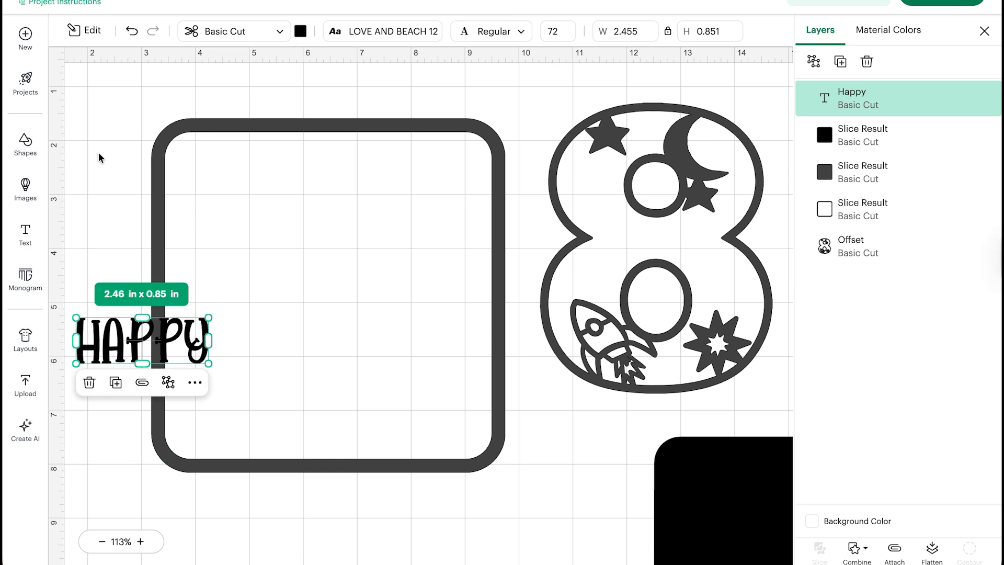
left_click(89, 223)
left_click_drag(116, 353, 235, 162)
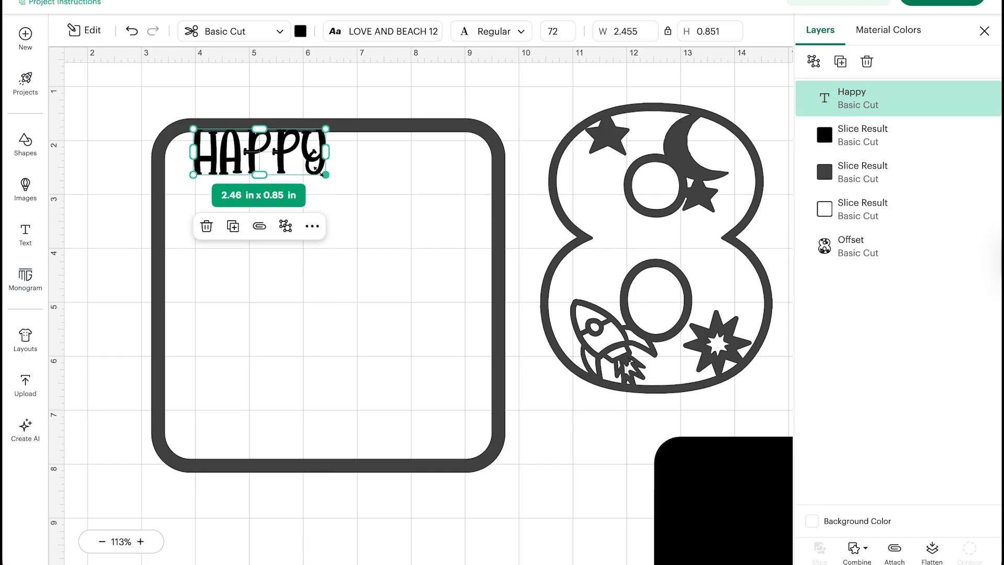
- Enlarge the "Happy" text to about 4.78 × 2.43 in and position it overlapping the frame's upper edge
left_click_drag(319, 169, 416, 205)
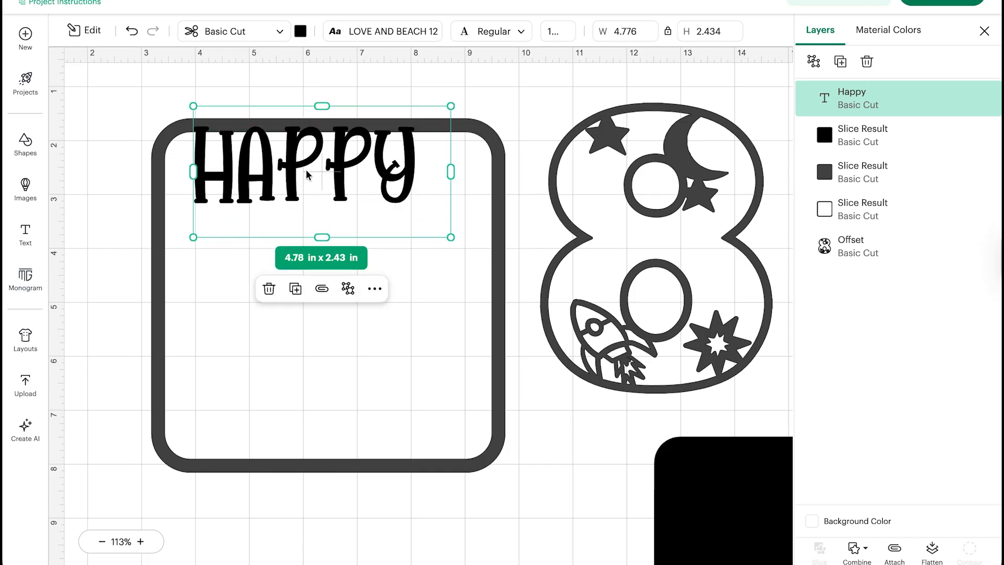
left_click_drag(302, 162, 309, 162)
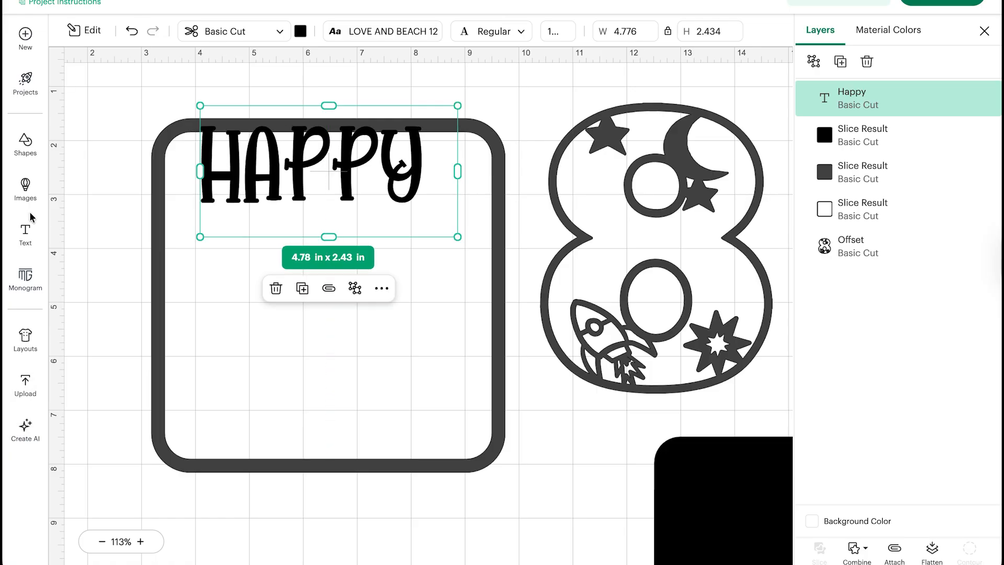
- Add the text "Birthday", enlarge it to about 5.97 × 1.38 in and place it overlapping the frame's lower edge
left_click(25, 228)
type("B")
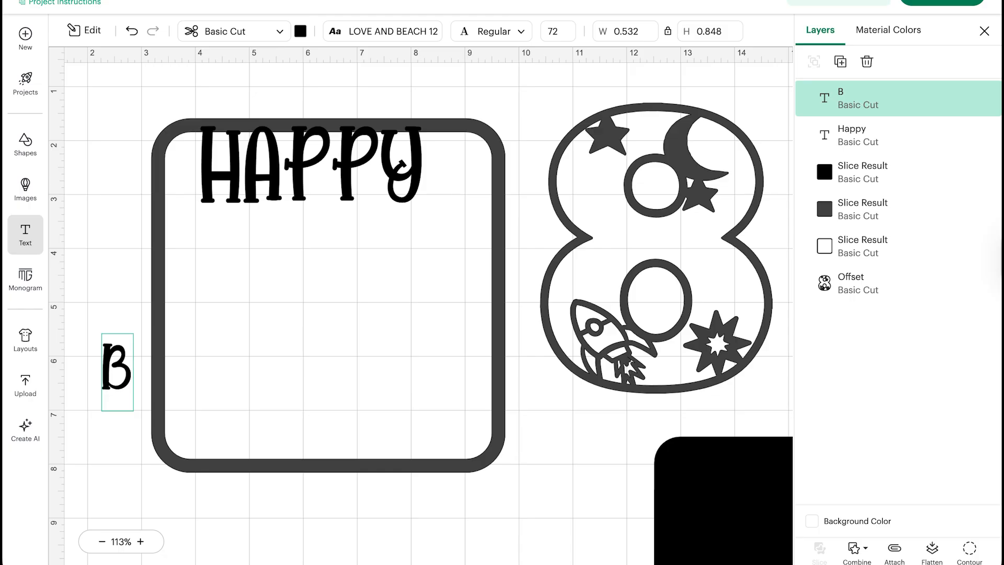
type("irthday")
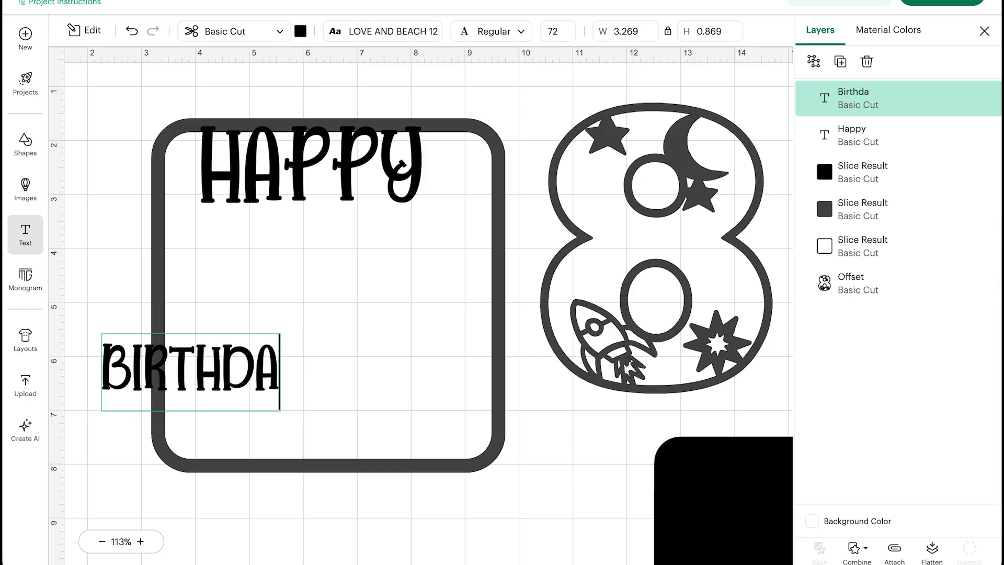
left_click(112, 321)
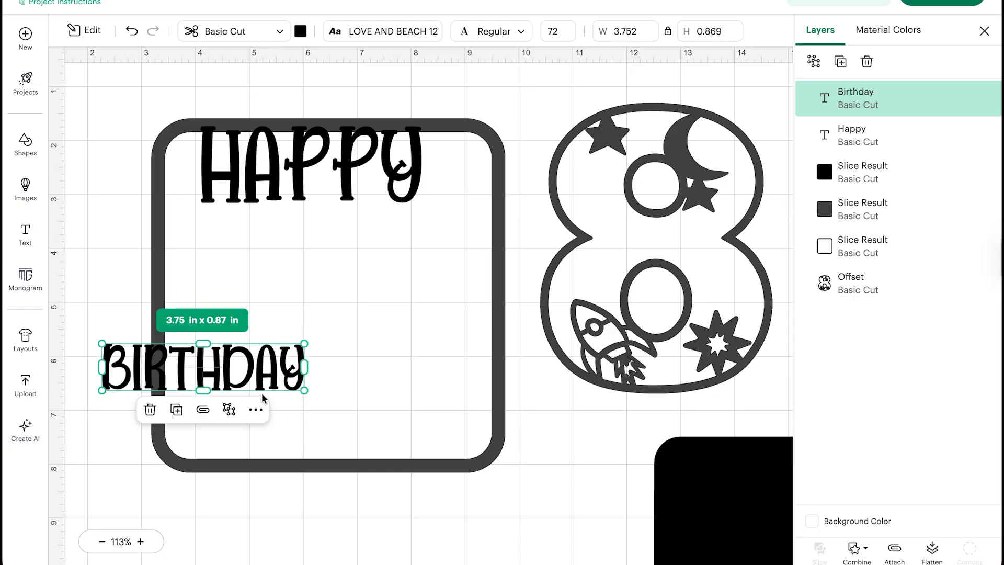
left_click_drag(305, 390, 407, 414)
left_click_drag(218, 377, 285, 422)
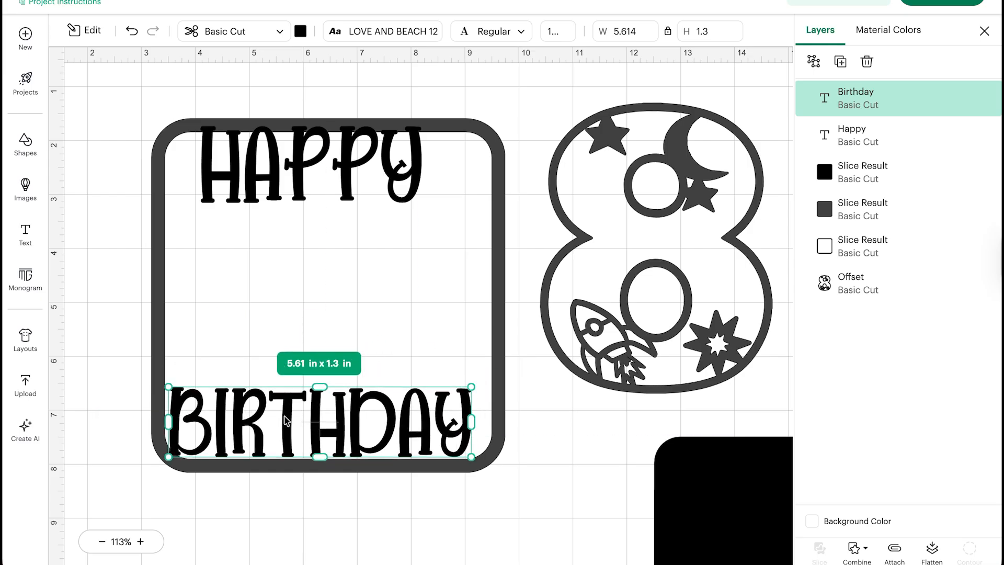
left_click_drag(469, 455, 489, 462)
left_click_drag(373, 410, 374, 416)
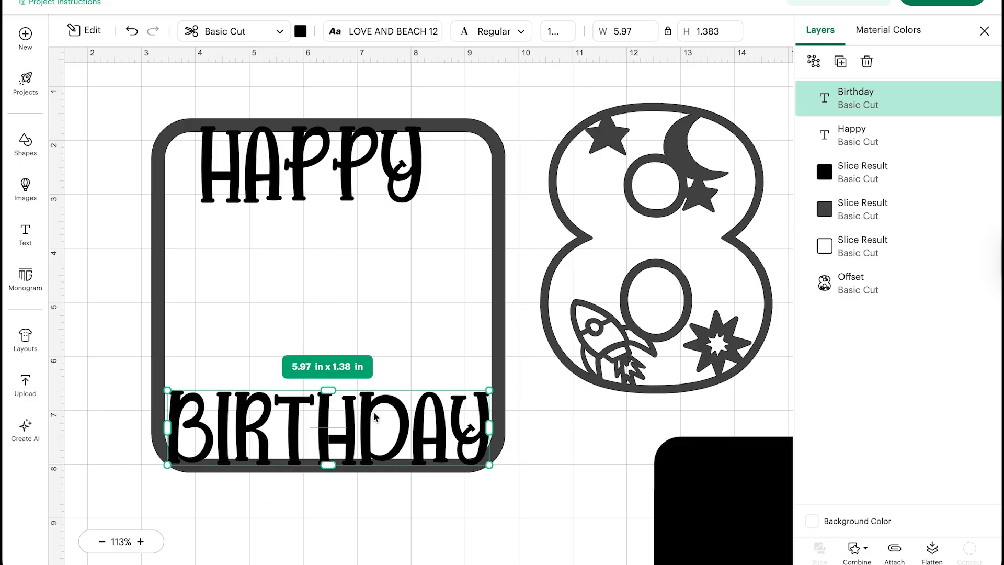
left_click(590, 409)
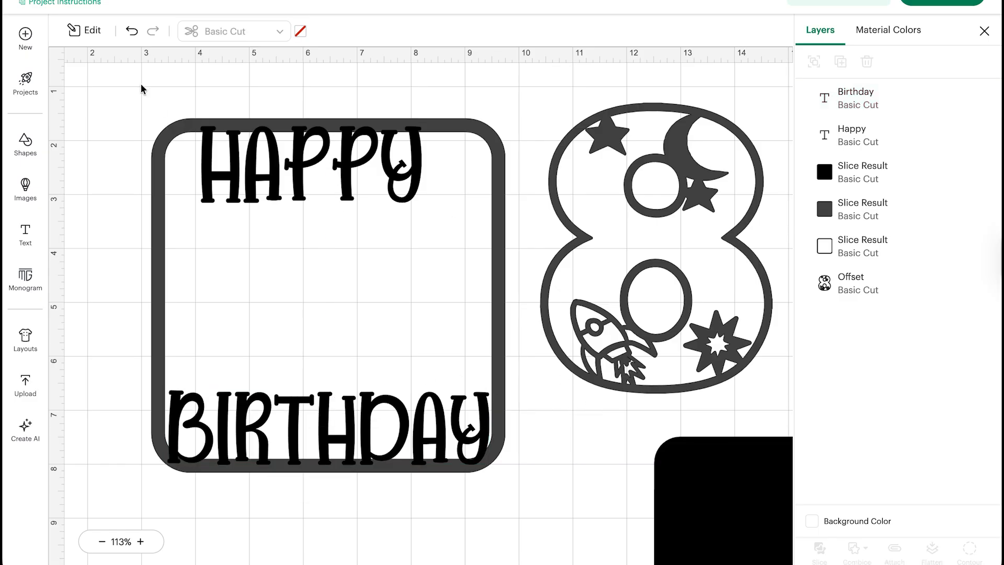
- Weld the "Happy" text, the "Birthday" text and the frame into one shape
left_click_drag(141, 89, 529, 474)
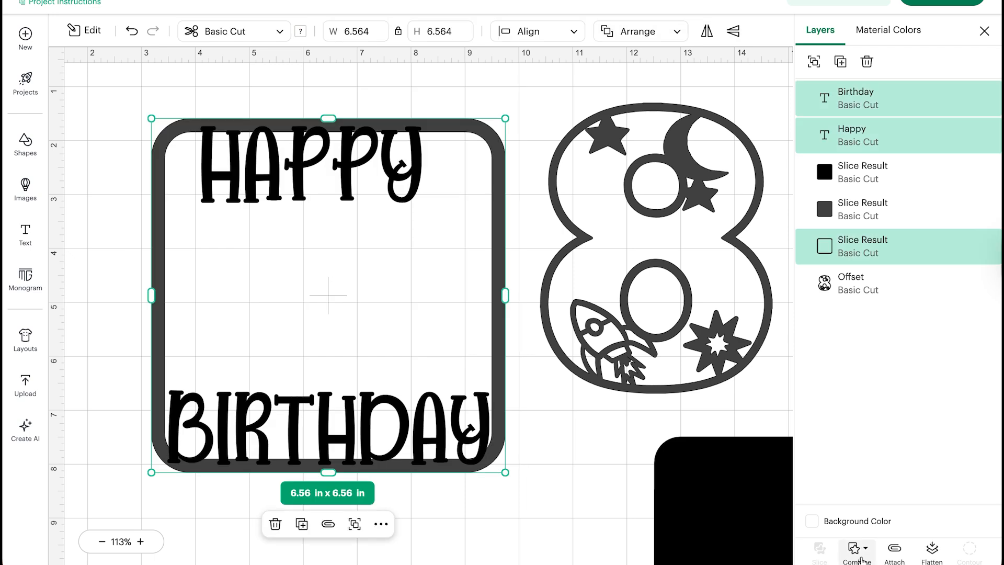
left_click(854, 550)
left_click(858, 406)
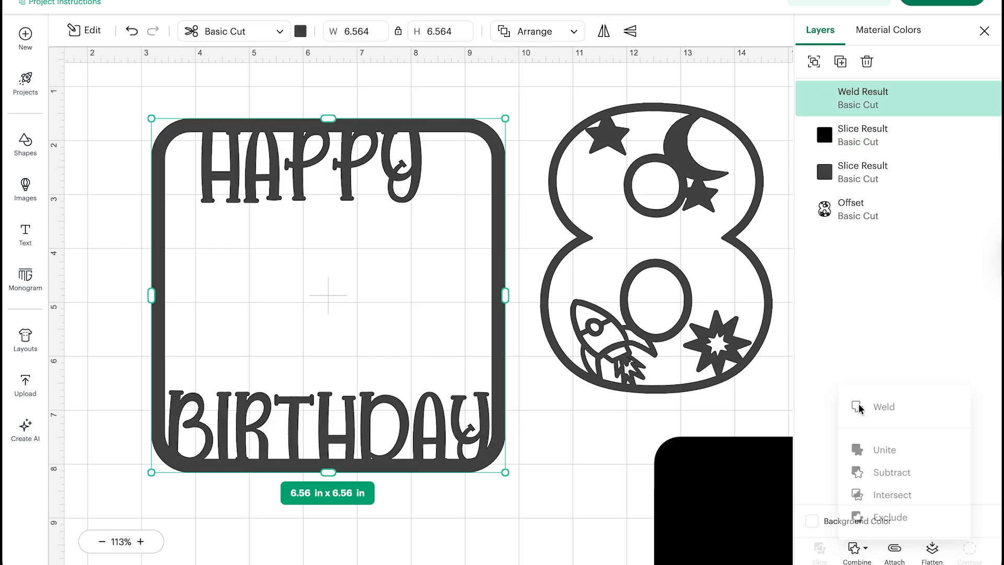
left_click(208, 81)
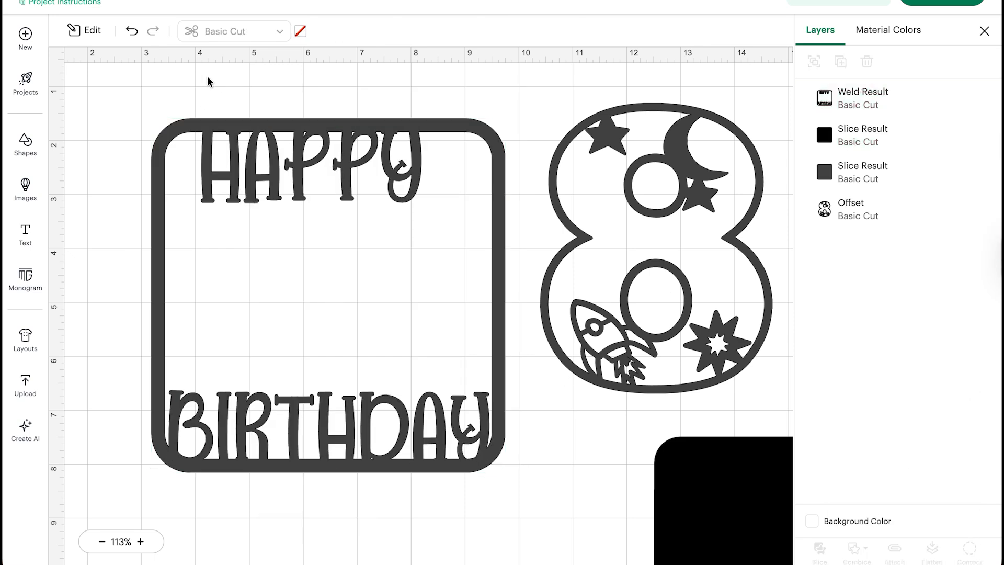
- Move the number 8 into the frame and shrink it proportionally to fit between "Happy" and "Birthday"
left_click(638, 271)
left_click_drag(640, 270, 294, 366)
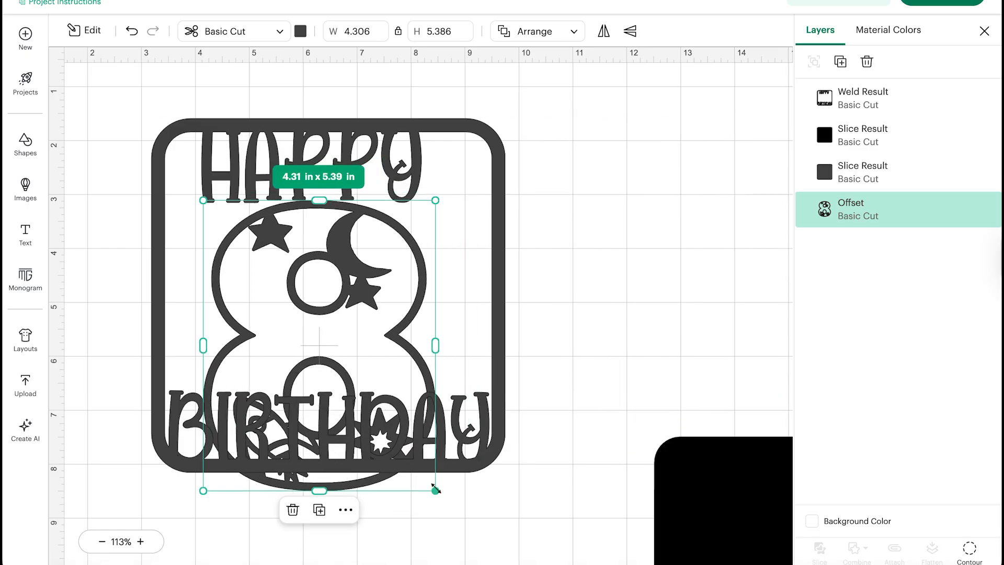
left_click_drag(435, 490, 362, 393)
- Reposition the welded frame and the number 8 so the 8 is centered horizontally and touches both words
left_click(255, 327)
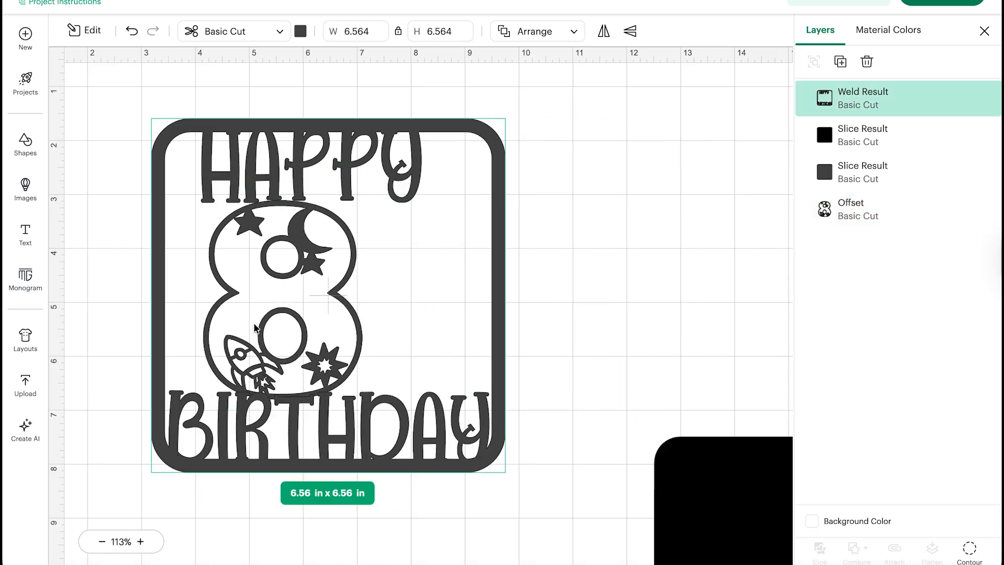
mouse_move(255, 327)
left_mouse_down()
mouse_move(271, 328)
mouse_move(242, 326)
left_mouse_up()
left_click(585, 347)
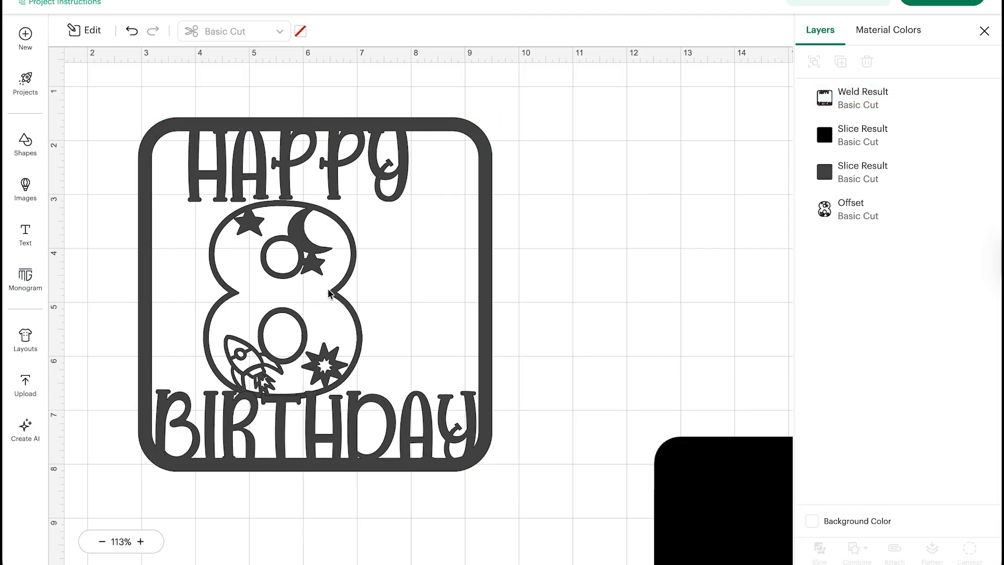
mouse_move(329, 293)
left_mouse_down()
mouse_move(343, 292)
mouse_move(330, 291)
left_mouse_up()
left_click(545, 112)
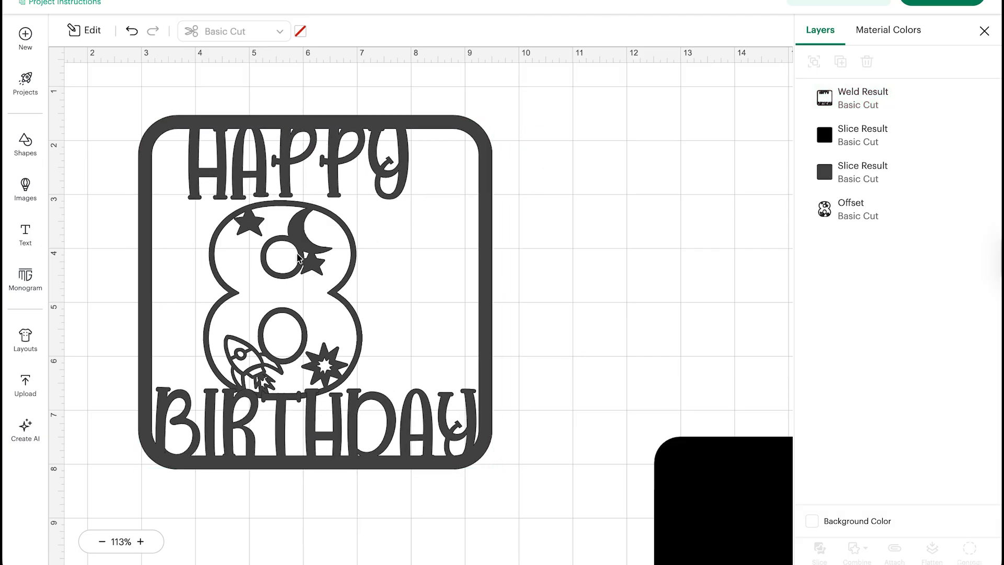
left_click_drag(298, 256, 320, 252)
mouse_move(378, 392)
left_mouse_down()
mouse_move(385, 399)
mouse_move(380, 386)
left_mouse_up()
left_click_drag(295, 287, 283, 286)
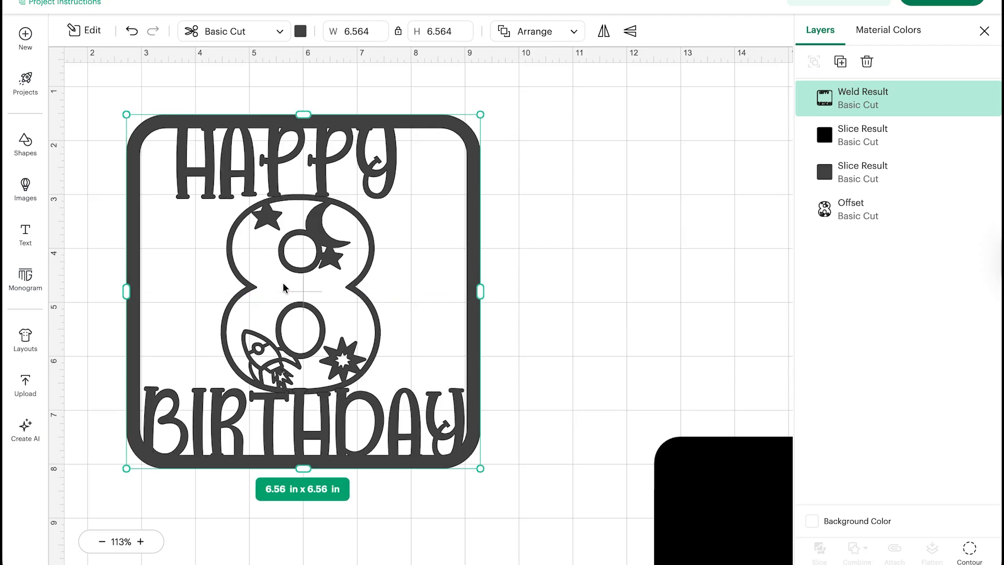
left_click_drag(335, 308, 336, 308)
- Weld the number 8 to the framed text and reposition the combined design on the canvas
left_click_drag(116, 92, 721, 506)
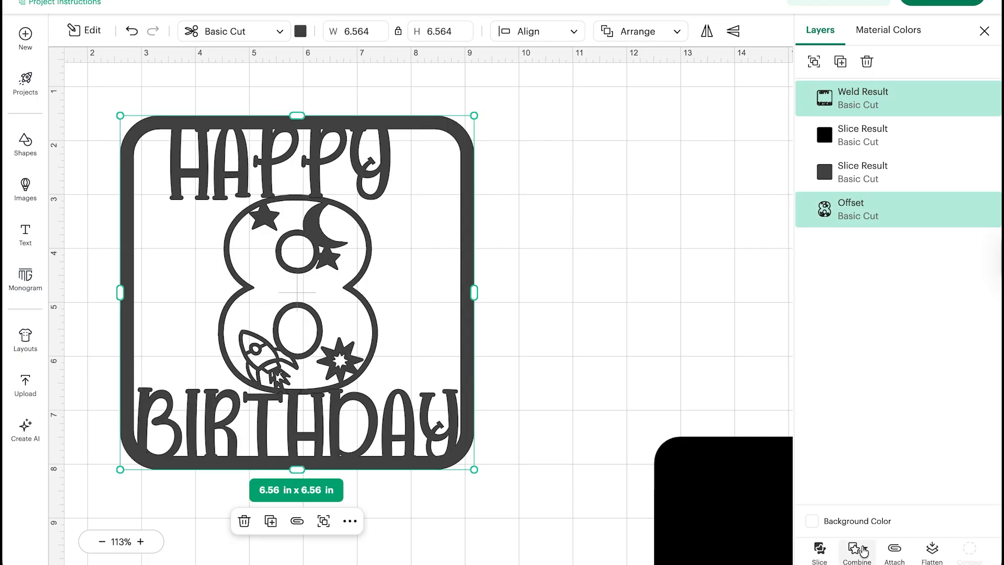
left_click(863, 550)
left_click(858, 403)
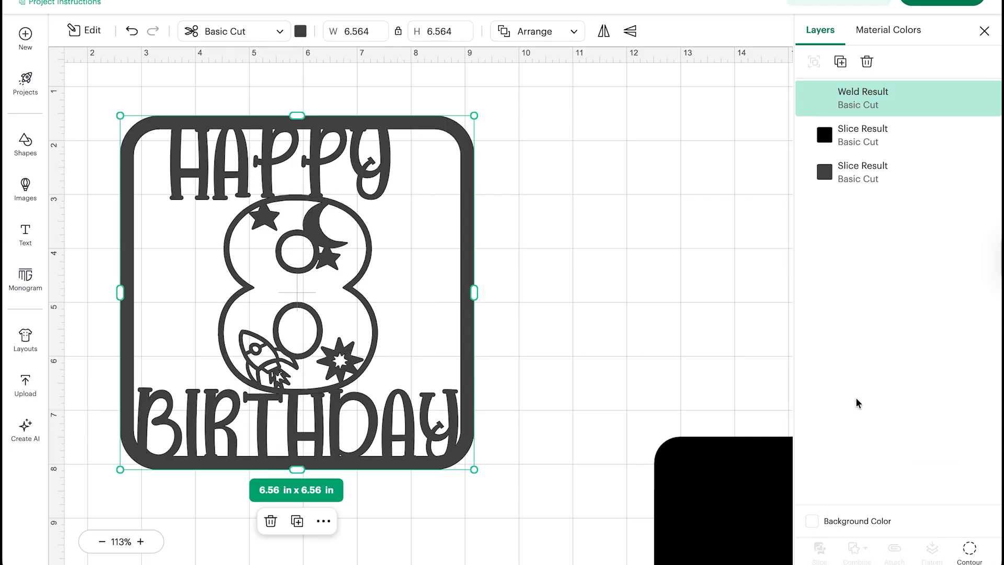
left_click(658, 196)
left_click_drag(271, 289, 304, 268)
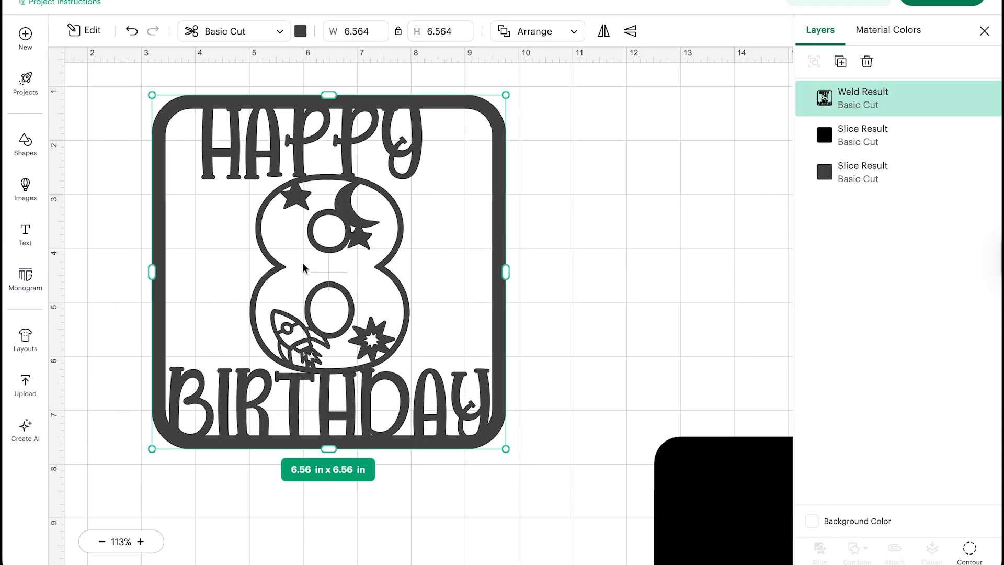
left_click_drag(306, 380, 280, 386)
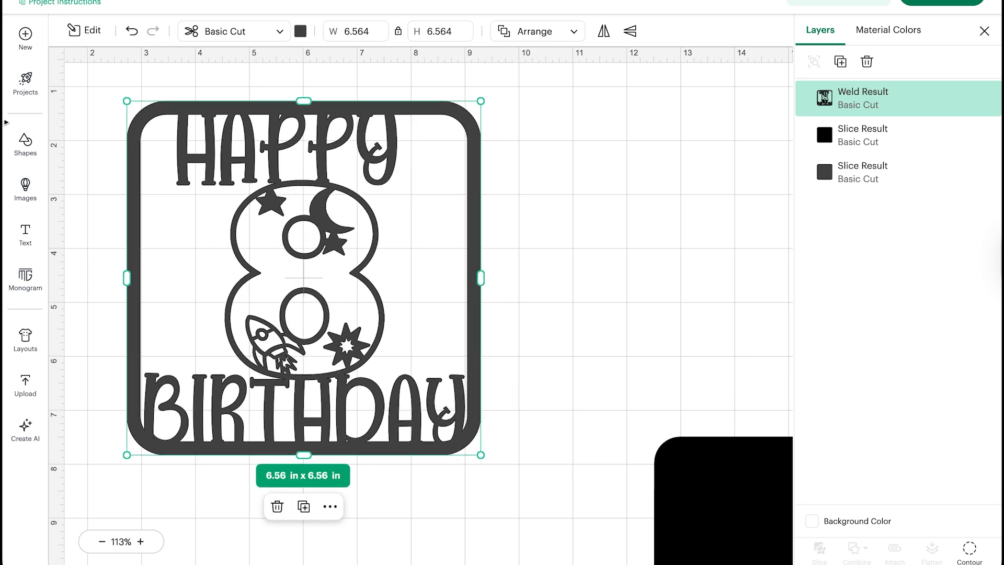
- Insert the two free five-pointed star shapes, one wide and one narrow, and place them apart to the right of the frame
left_click(27, 148)
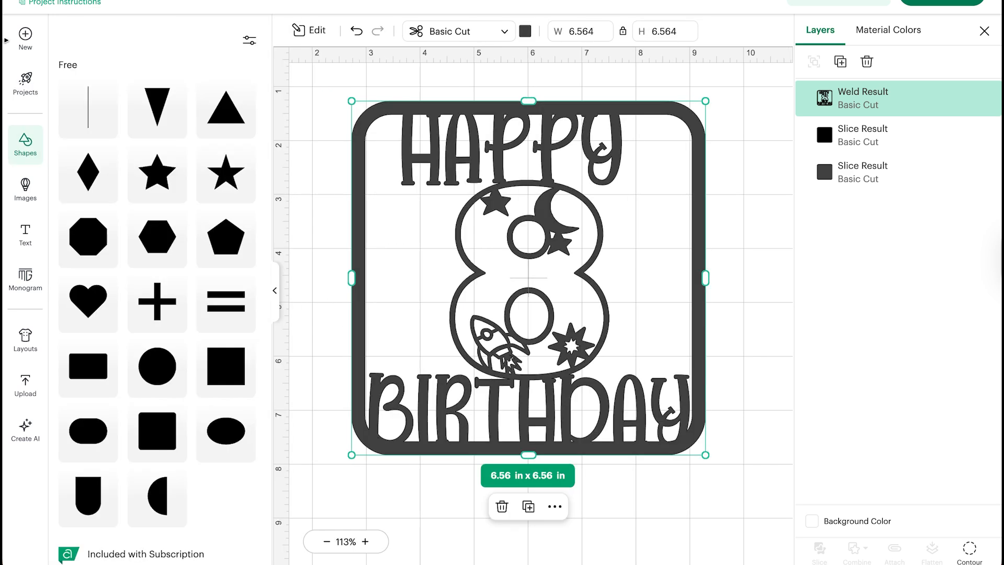
left_click(150, 176)
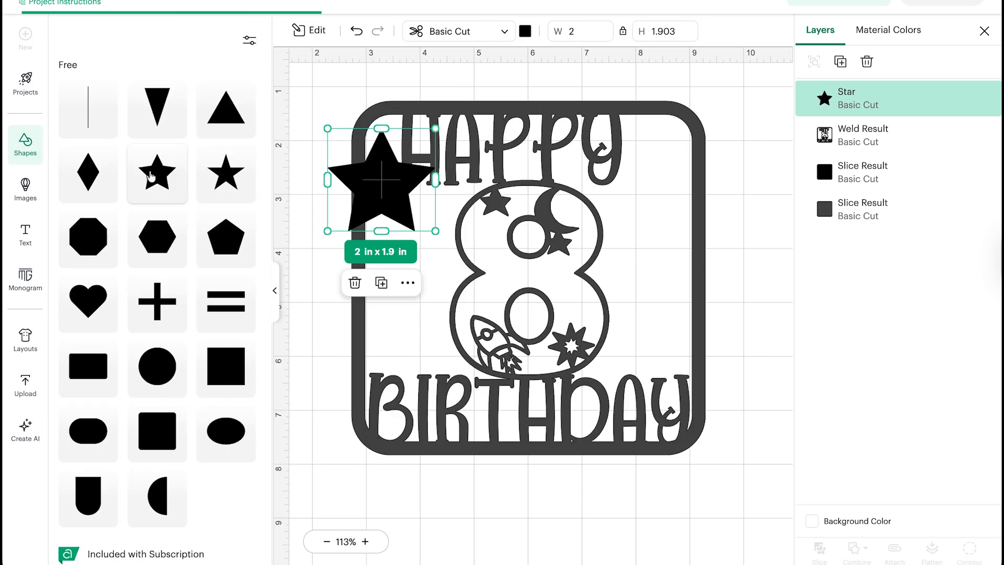
left_click(213, 181)
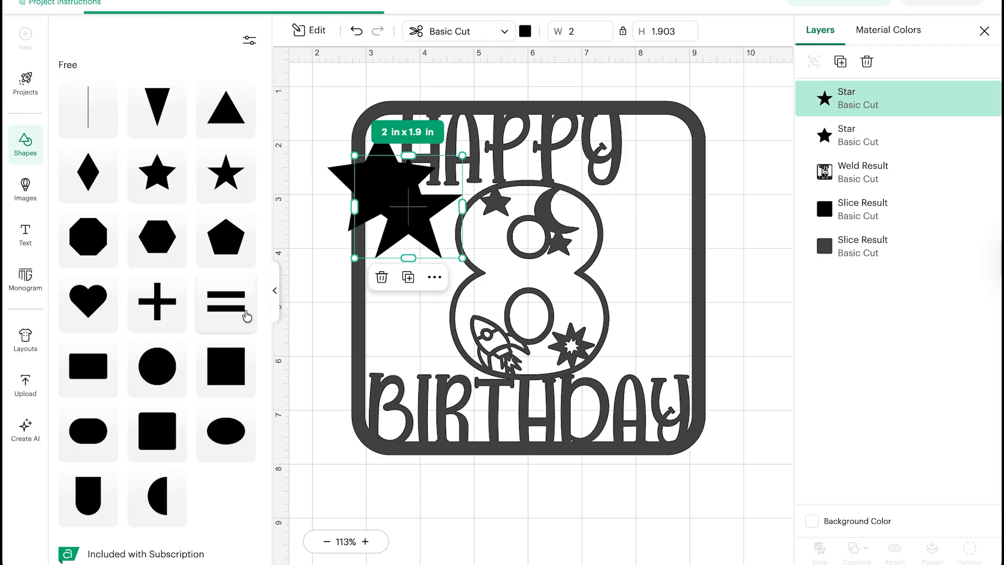
left_click(275, 290)
left_click_drag(176, 198, 594, 195)
left_click_drag(159, 169, 732, 245)
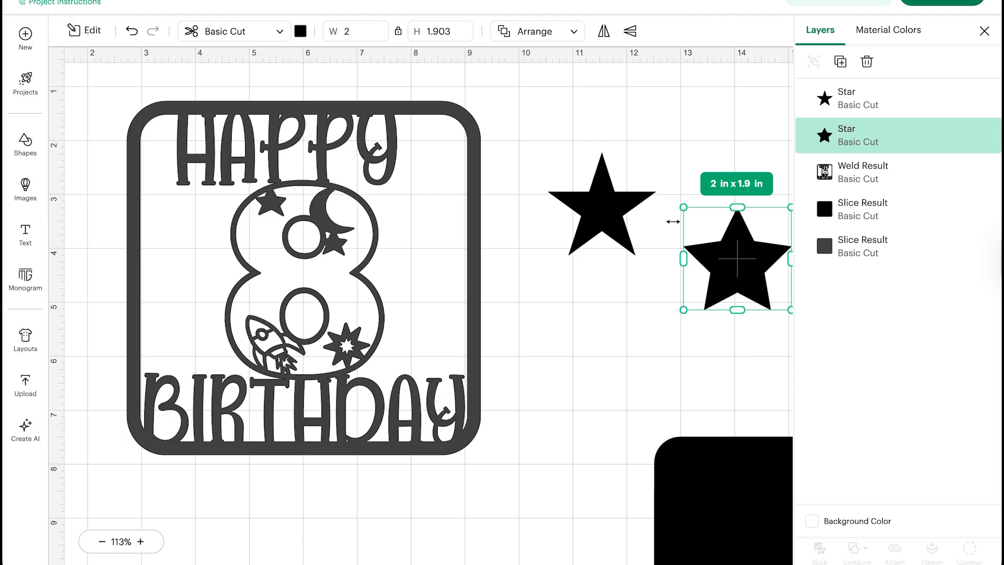
- Create a 0.111 in rounded offset around the narrow star
left_click(549, 161)
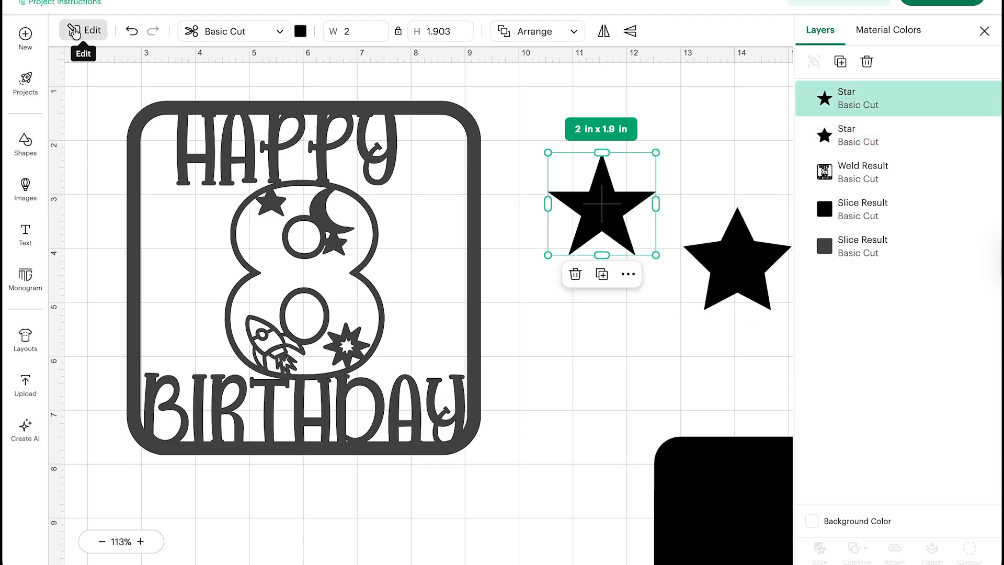
left_click(79, 31)
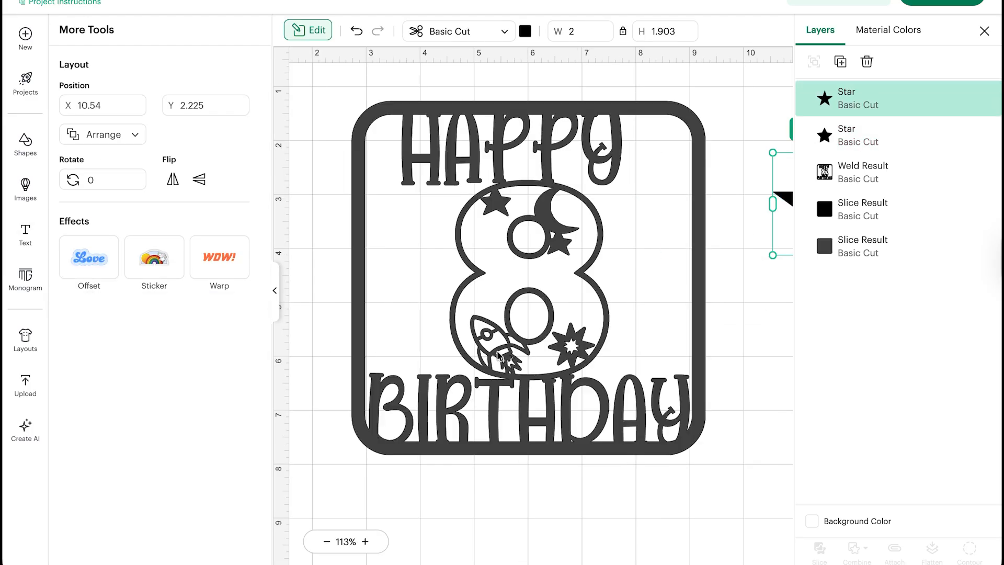
scroll(498, 355, "right", 10)
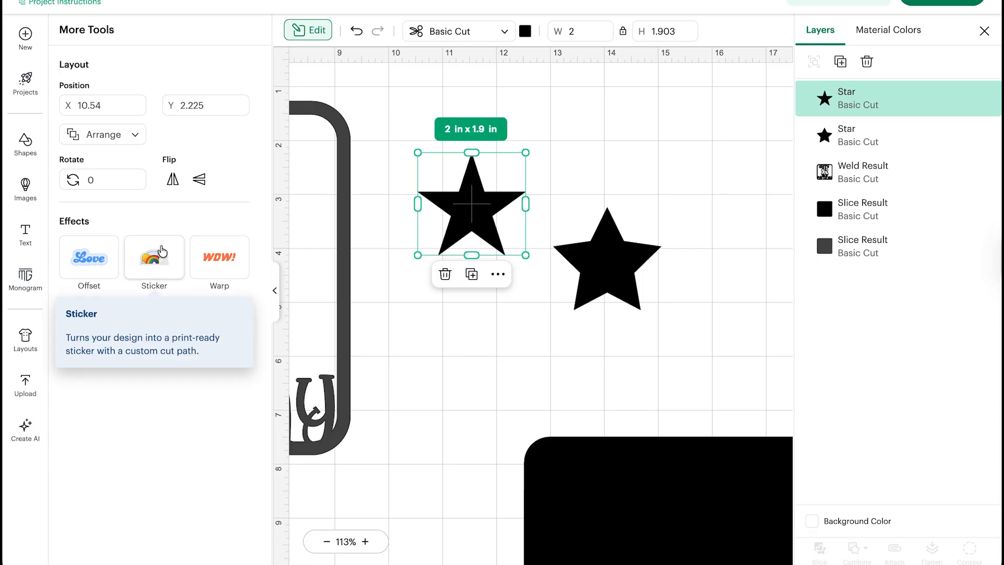
left_click(92, 264)
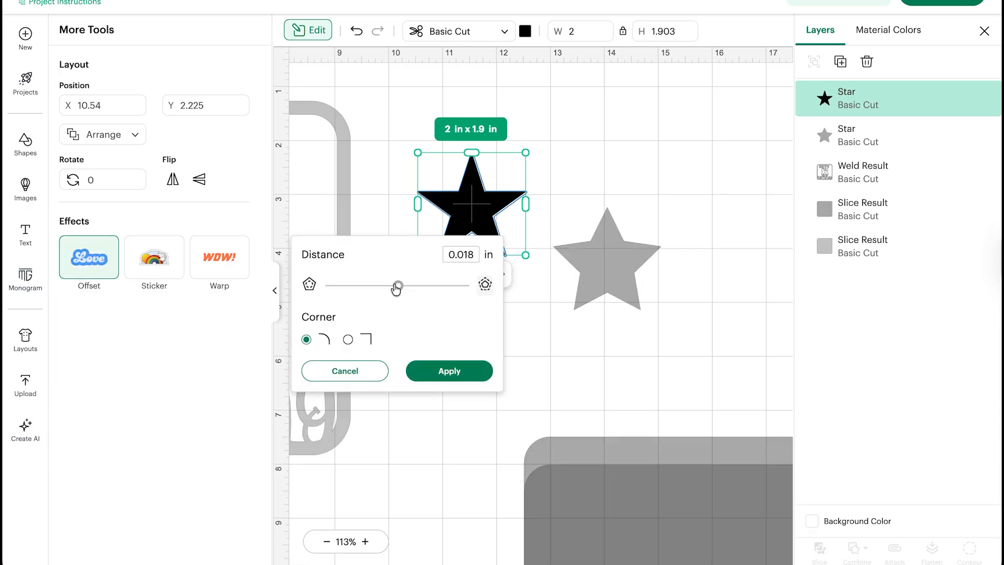
left_click_drag(398, 287, 402, 288)
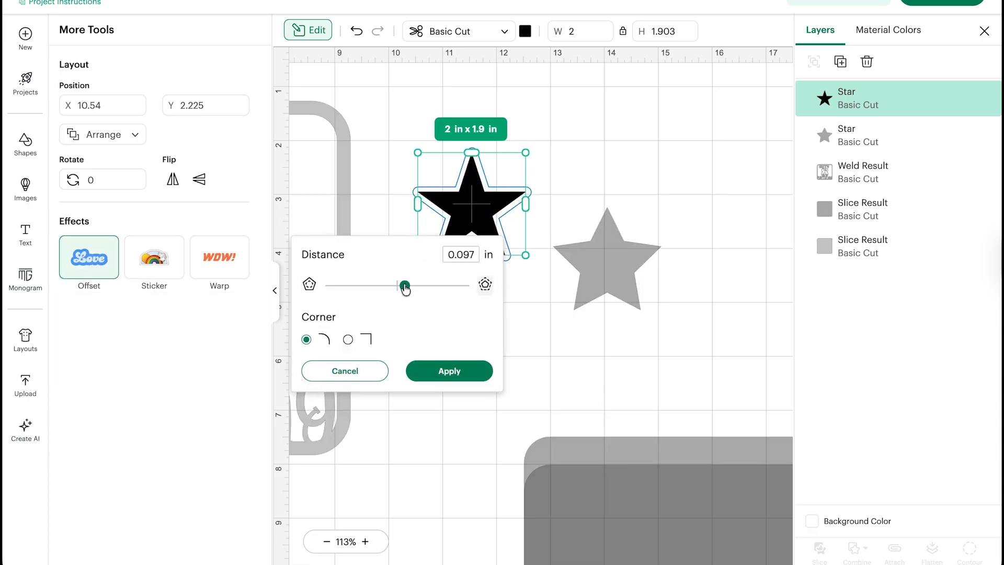
left_click(450, 371)
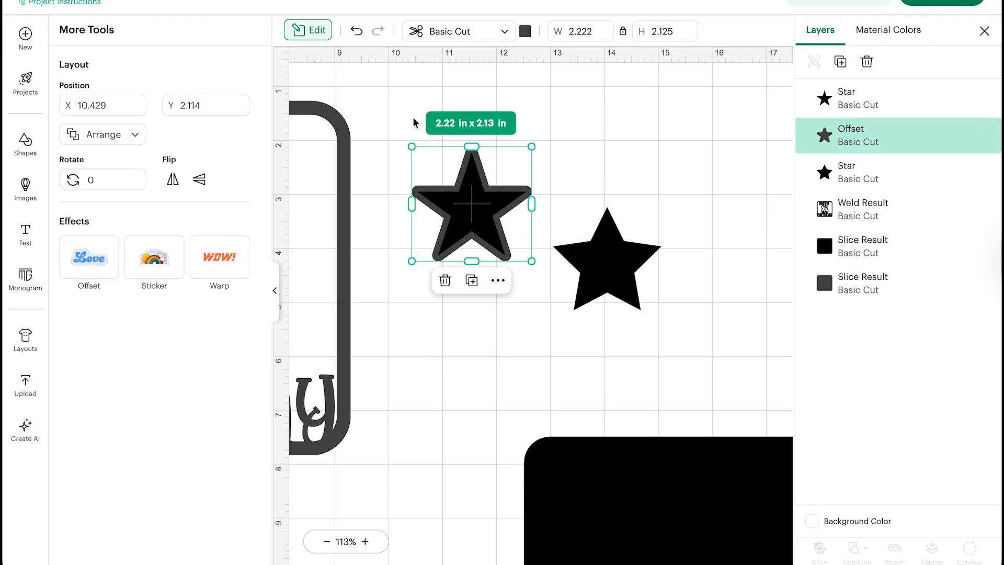
left_click(427, 106)
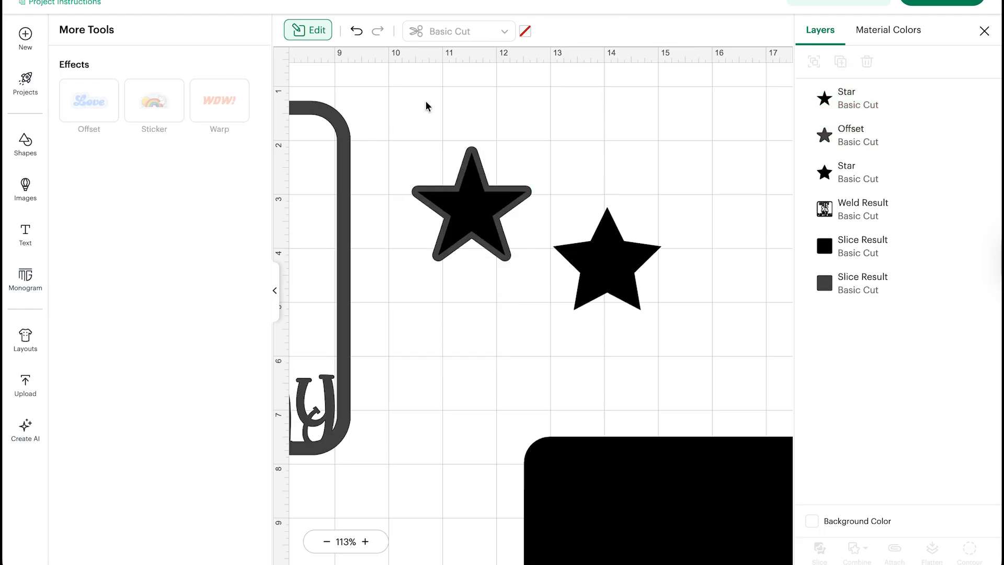
- Create a rounded offset around the wide star, making the offset shape about 2.31 × 2.21 in
left_click(622, 277)
left_click(88, 257)
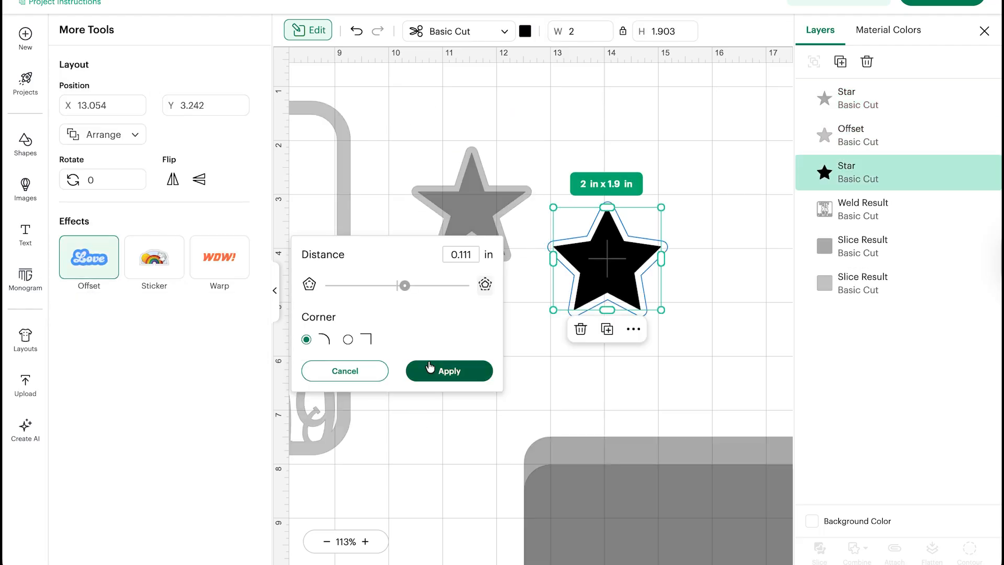
left_click_drag(409, 291, 408, 291)
left_click(461, 373)
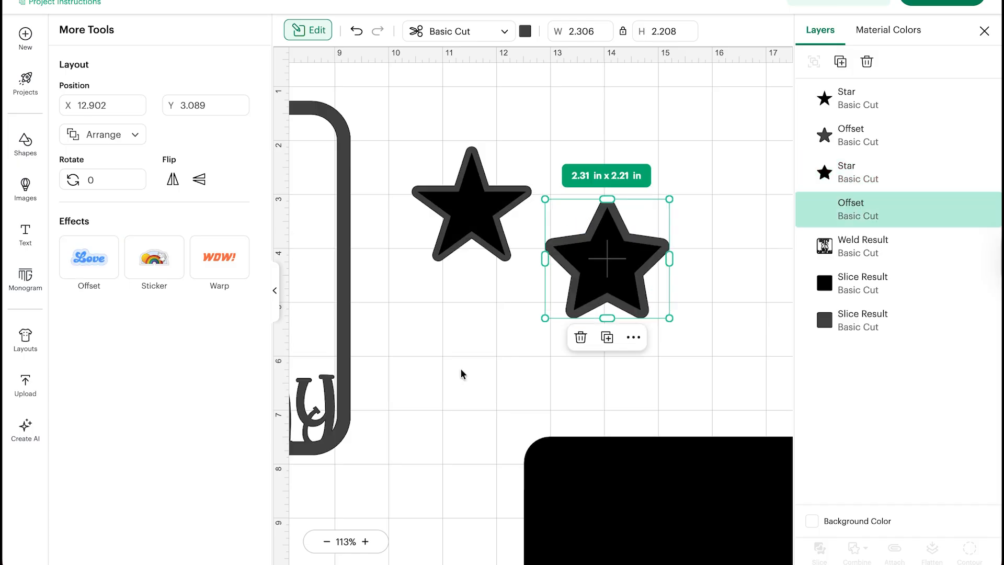
- Slice the narrow star together with its offset
left_click(406, 71)
left_click_drag(430, 97, 477, 285)
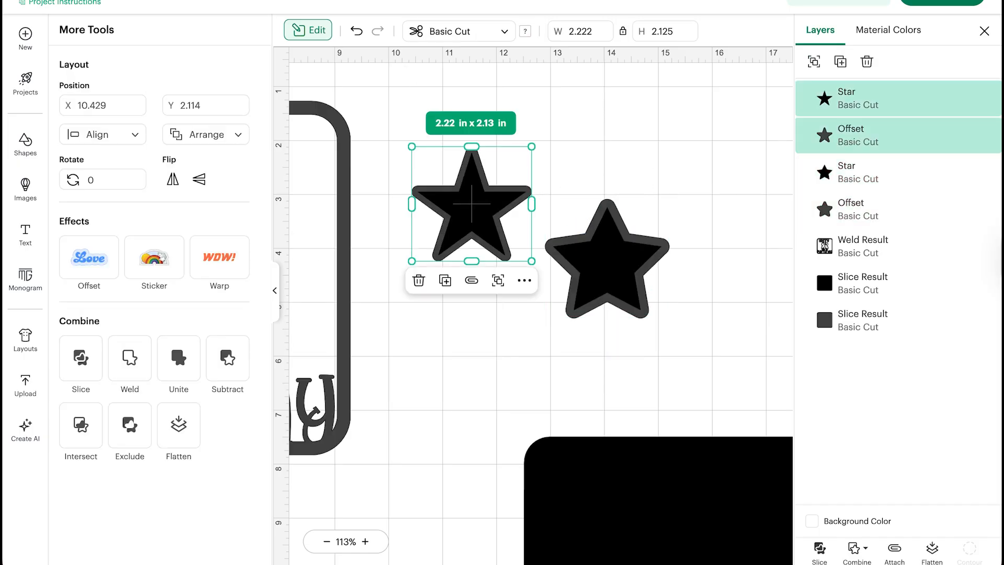
left_click(81, 360)
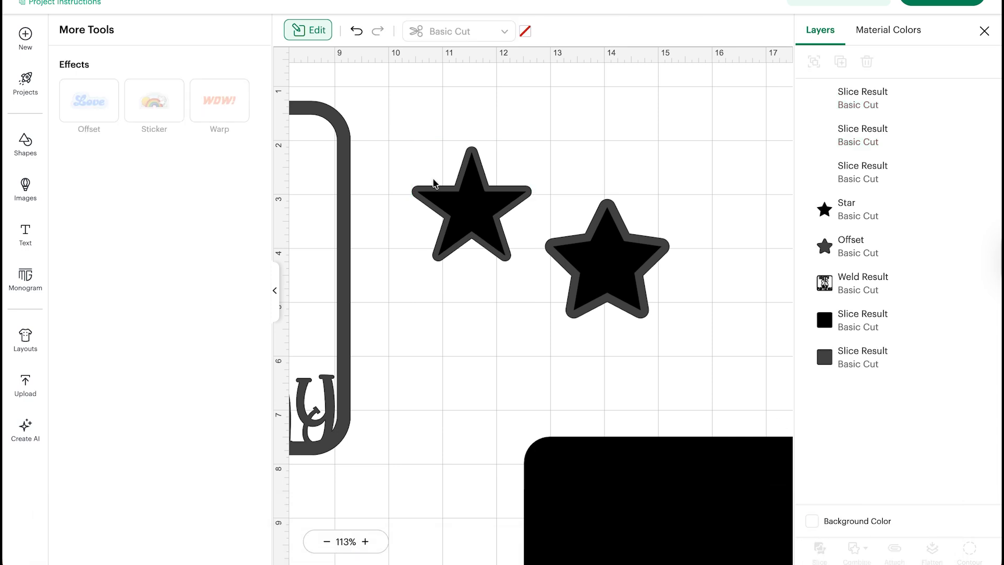
- Slice the wide star with its offset and move the solid slice pieces off both star outlines
left_click_drag(471, 205, 722, 103)
left_click(474, 189)
left_click(606, 267)
left_click_drag(676, 361, 541, 195)
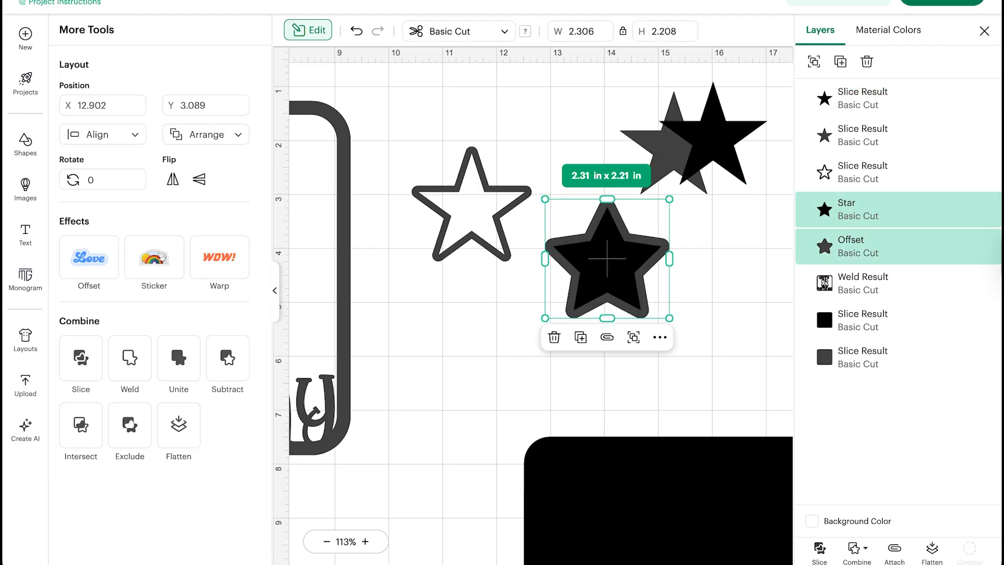
left_click(819, 549)
left_click(605, 256)
left_click_drag(606, 256, 730, 231)
- Place the wide star outline between the 8's upper right side and the frame, rotated to about 330° and sized about 1.79 × 1.72 in
scroll(596, 265, "left", 2)
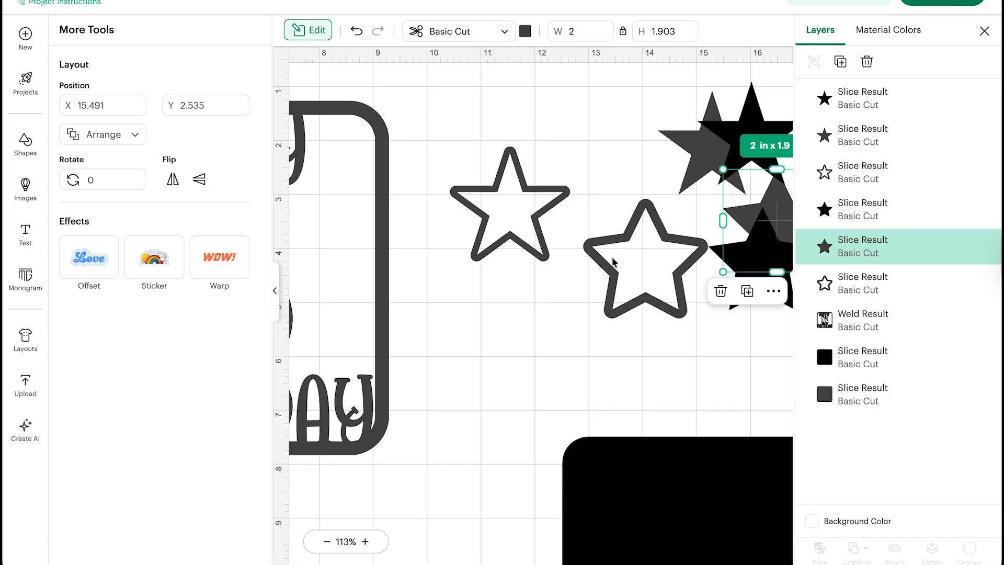
left_click_drag(613, 261, 335, 267)
scroll(345, 266, "left", 8)
scroll(369, 263, "up", 1)
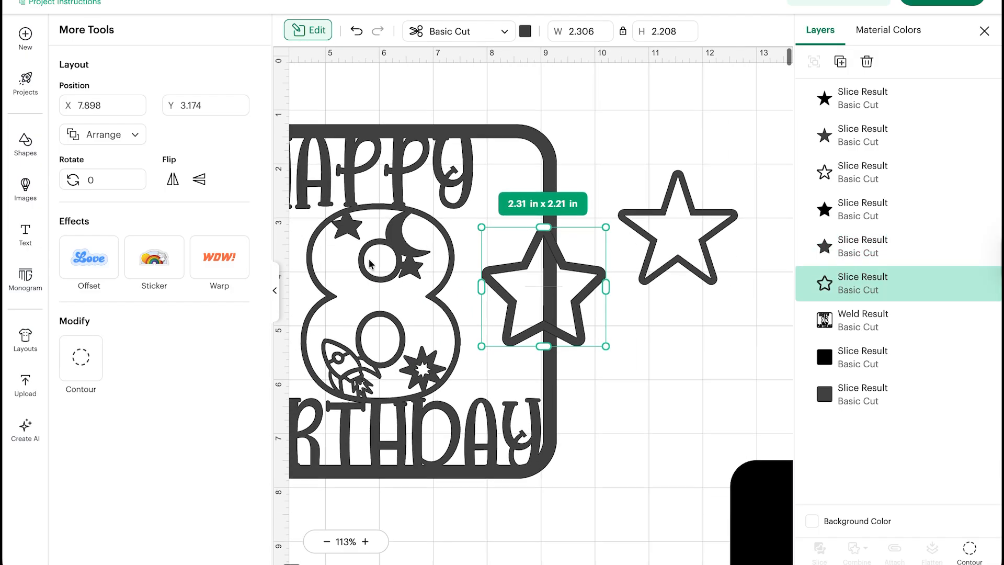
scroll(369, 263, "down", 1)
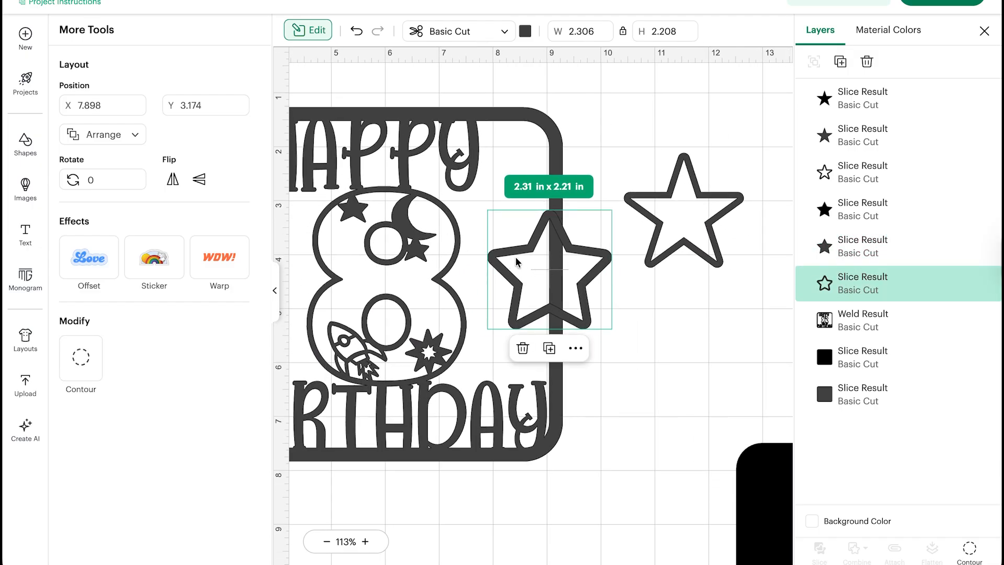
left_click_drag(516, 262, 479, 223)
left_click_drag(574, 290, 542, 261)
left_click_drag(438, 264, 471, 288)
left_click_drag(495, 220, 497, 219)
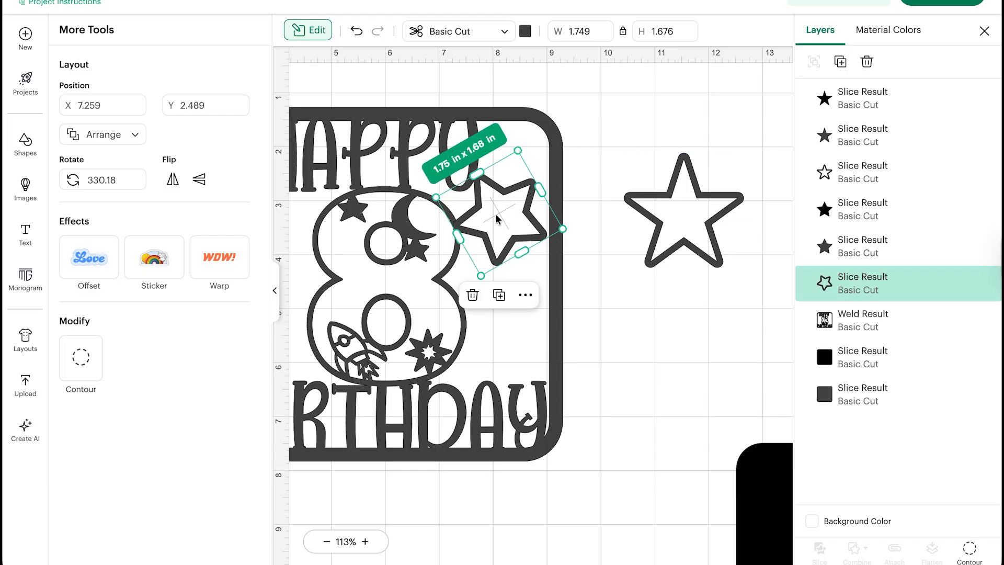
left_click_drag(563, 228, 565, 230)
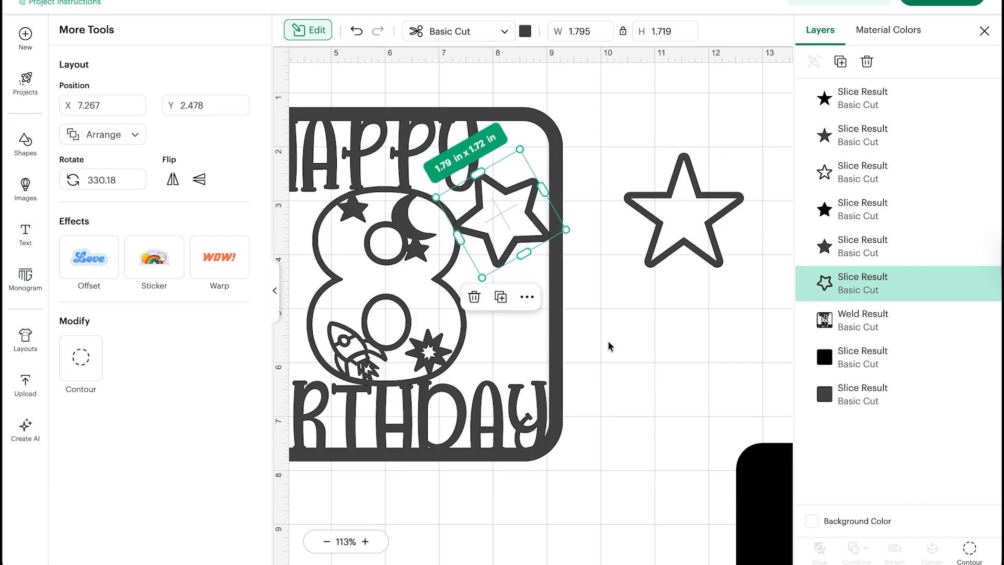
- Duplicate the wide star outline and fit the copy at the 8's lower left, rotated to about 24° and sized about 1.7 × 1.62 in
scroll(612, 350, "left", 4)
left_click(841, 62)
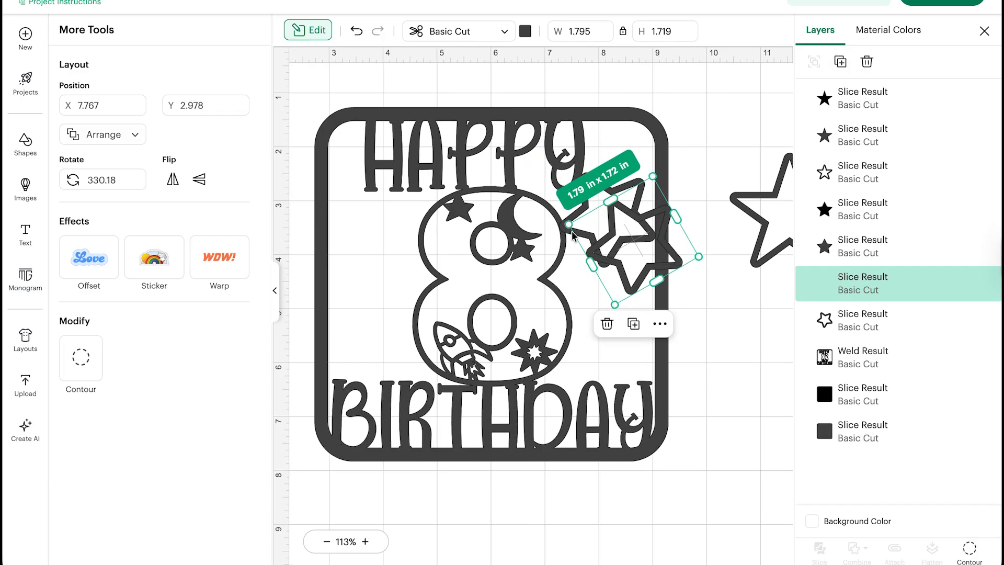
left_click_drag(637, 254, 382, 348)
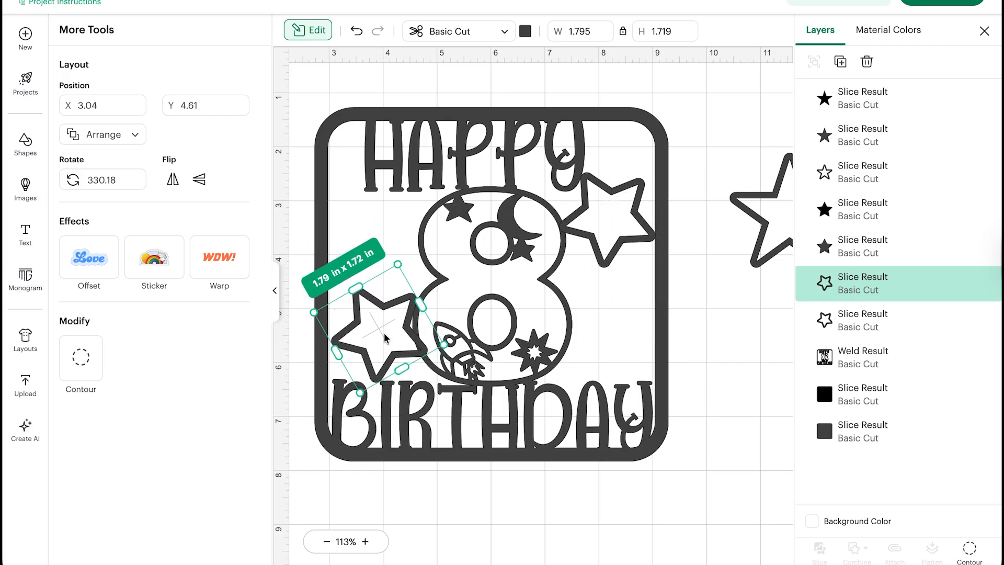
left_click_drag(395, 248, 454, 295)
left_click_drag(405, 389, 399, 381)
left_click_drag(359, 335, 353, 334)
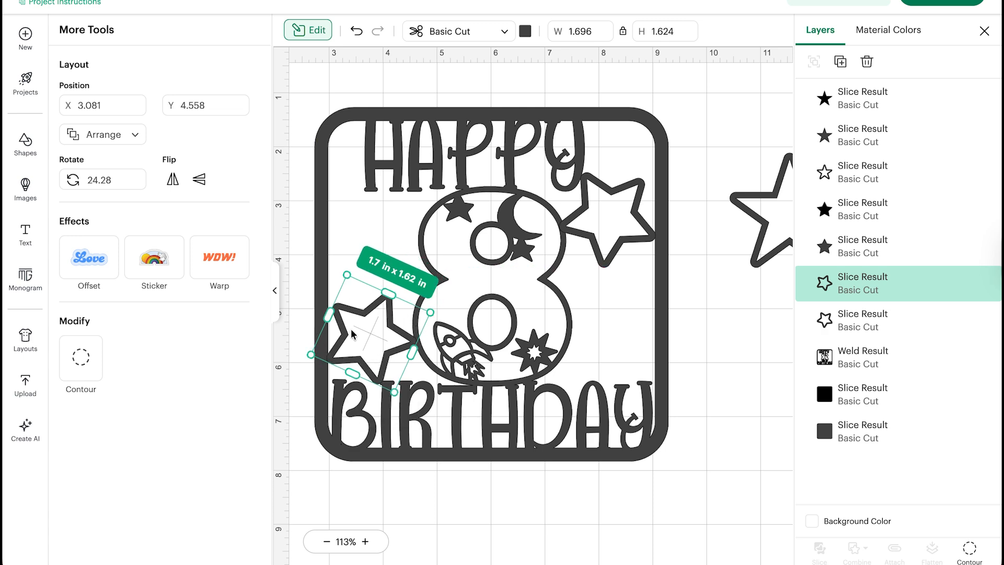
- Shrink the narrow star outline to about 1.3 × 1.24 in and place it at the upper left of the 8
left_click_drag(761, 256, 720, 267)
left_click_drag(690, 164, 739, 211)
left_click_drag(766, 243, 365, 232)
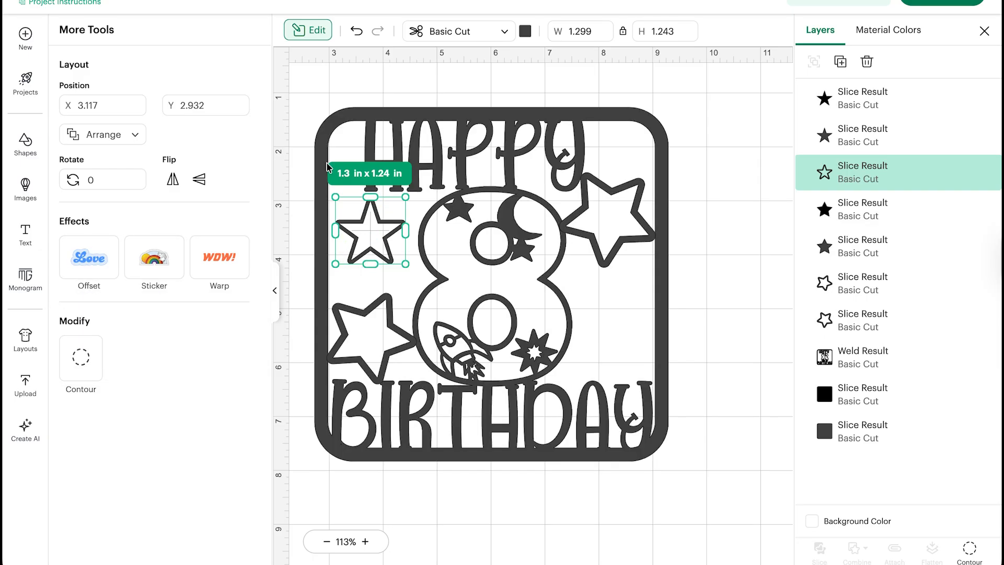
- Create a 0.028 in rounded offset around the narrow star outline and move the original outline off the design
left_click(90, 274)
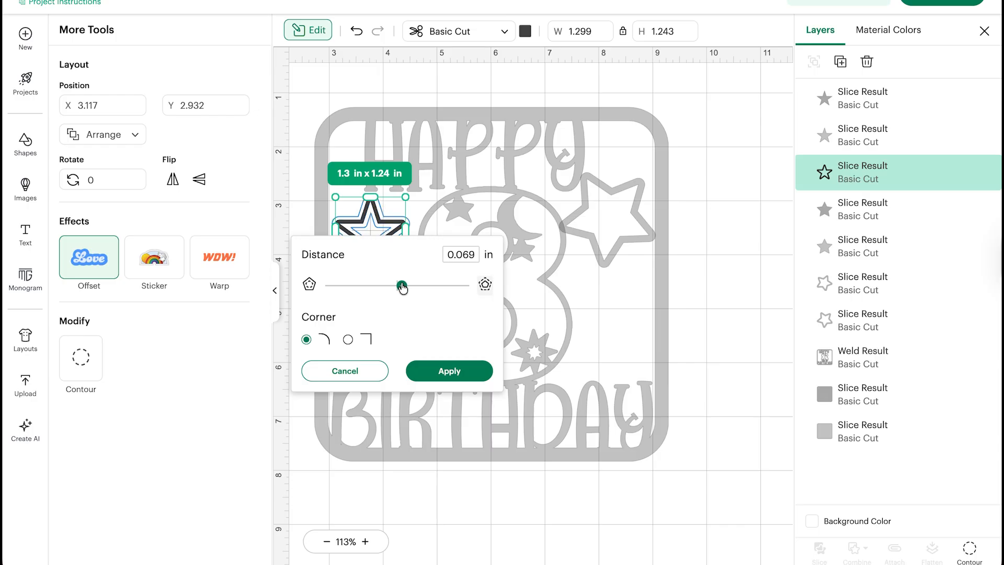
left_click_drag(402, 287, 399, 287)
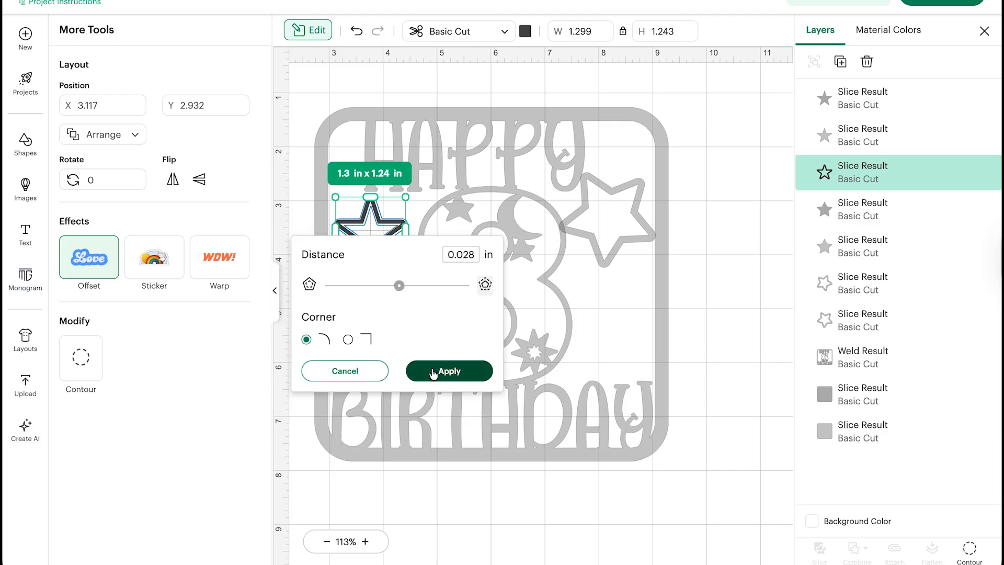
left_click(434, 370)
left_click(752, 339)
left_click_drag(388, 250, 864, 264)
- Rotate the thickened star to about 329°, size it about 1.45 × 1.39 in, and set it against the frame's left side
left_click(377, 230)
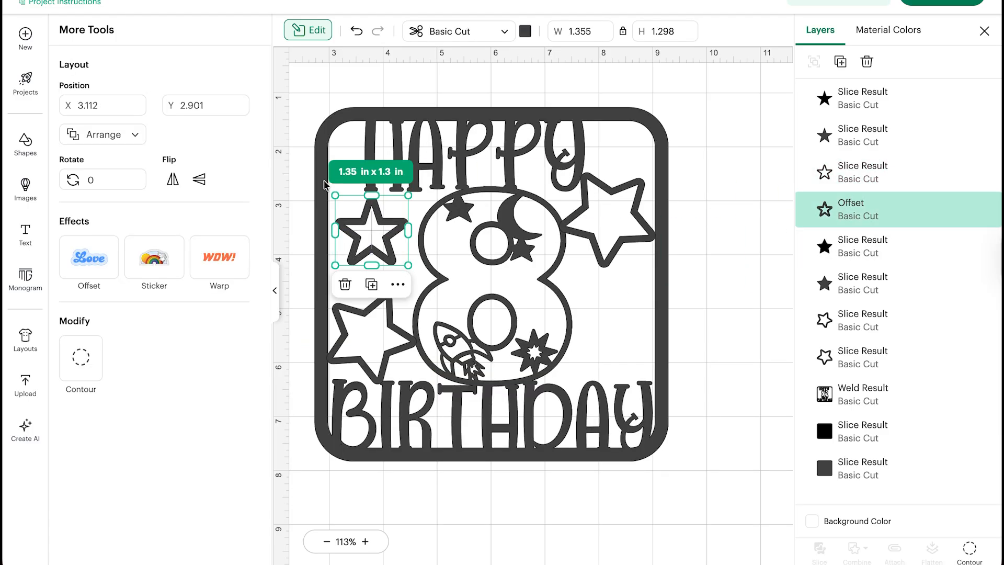
left_click_drag(324, 184, 311, 204)
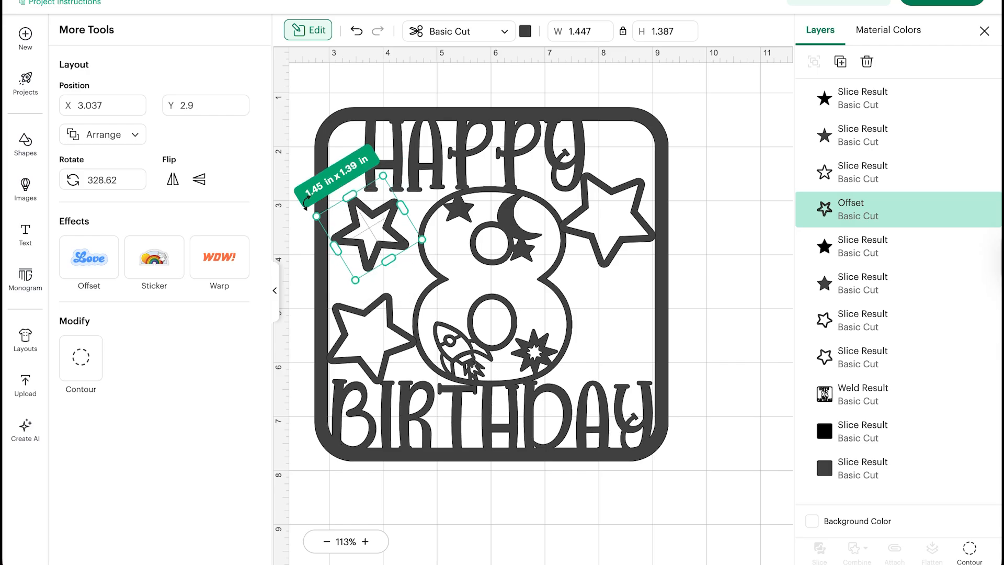
left_click_drag(374, 226, 370, 211)
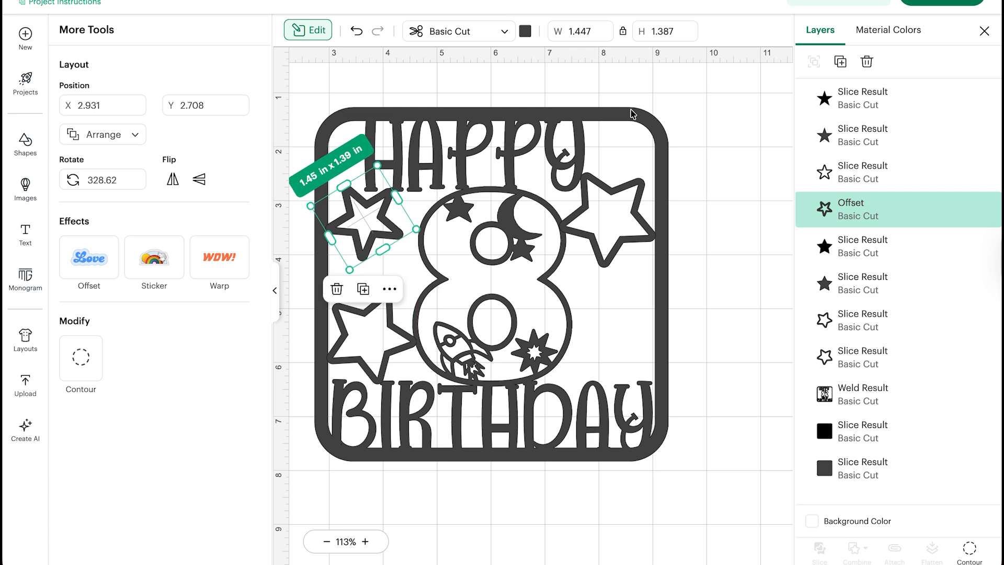
- Duplicate the thickened star, then rotate and fit the copy at the 8's lower right, above the Y of BIRTHDAY
left_click(848, 59)
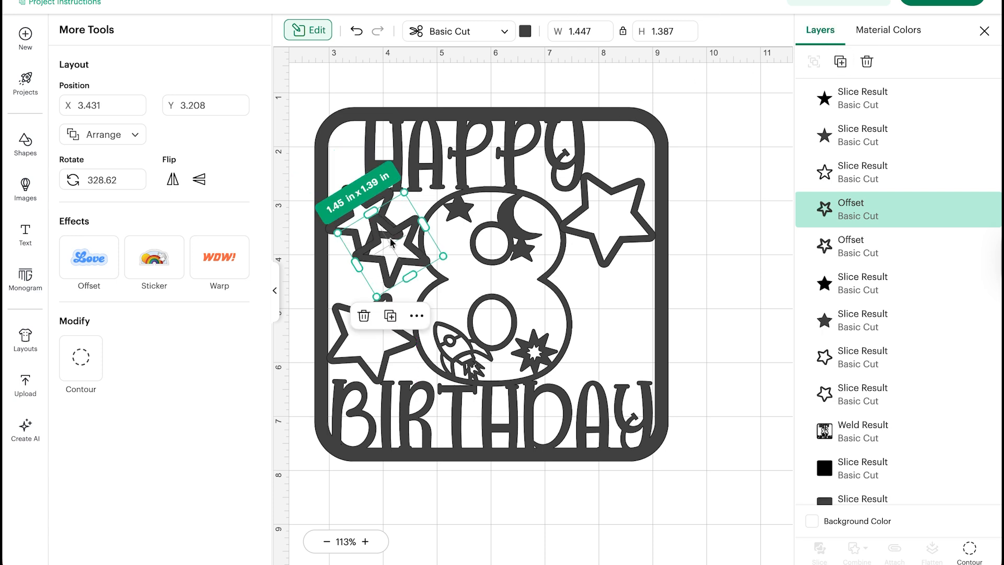
left_click_drag(390, 242, 613, 309)
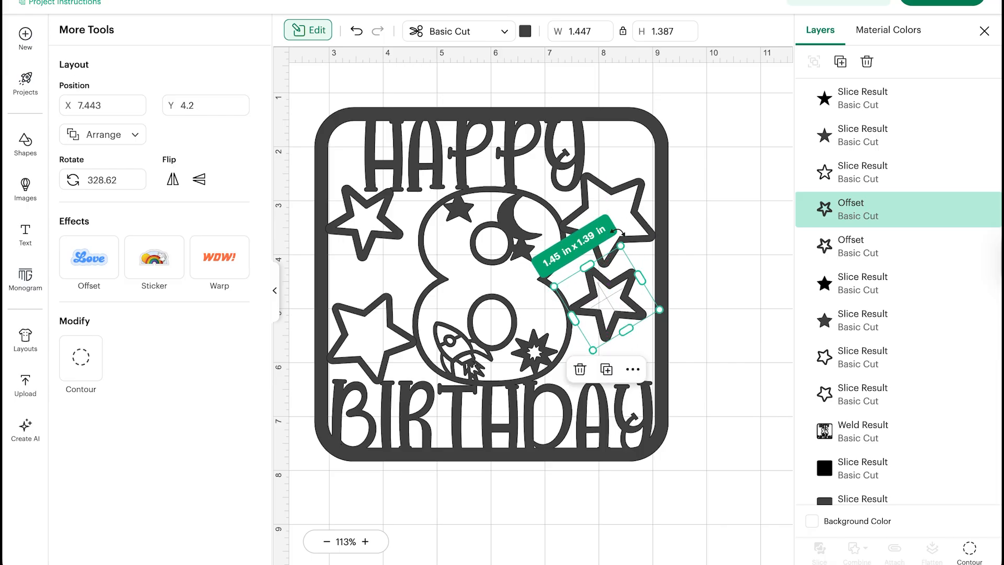
left_click_drag(618, 231, 671, 270)
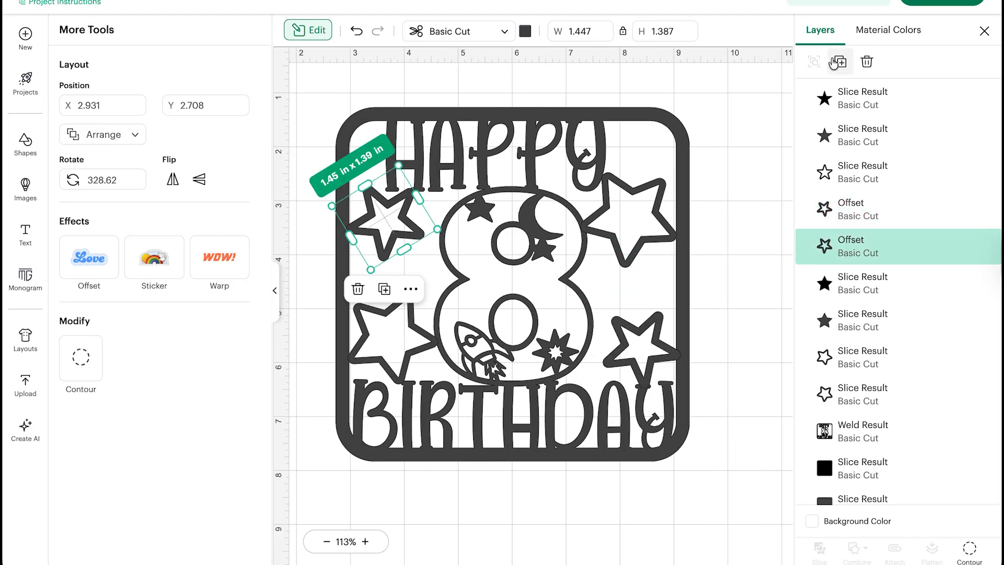
- Duplicate the upper left star, rotate the copy to about 30°, and shrink it to about 0.9 × 0.86 in between the two left stars
left_click(835, 63)
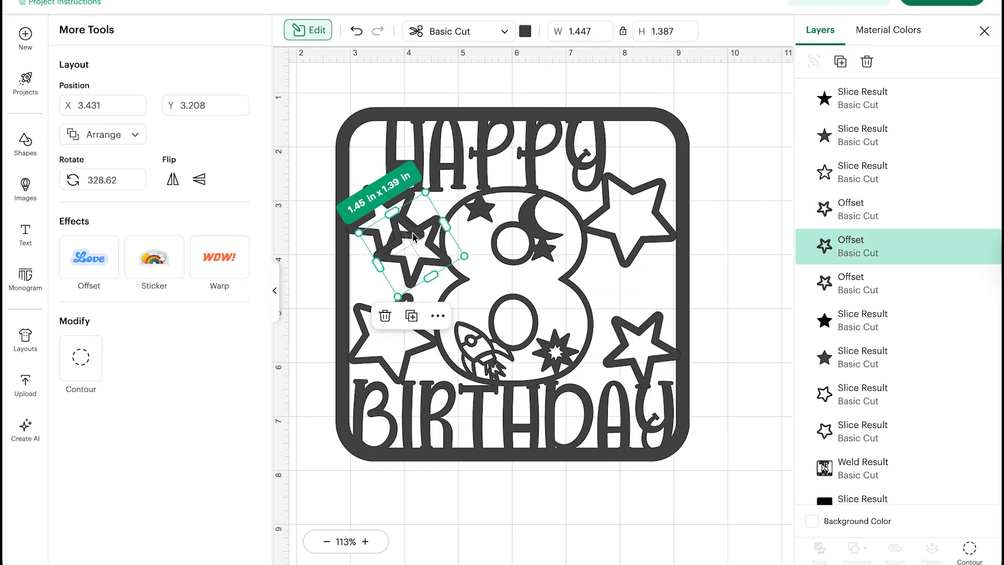
left_click_drag(417, 246, 426, 276)
left_click_drag(432, 205, 476, 256)
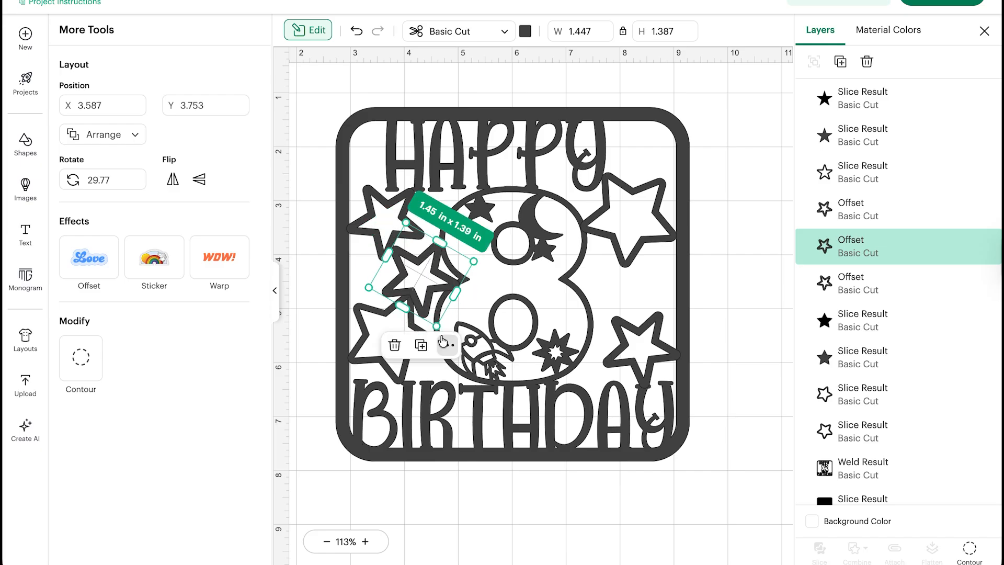
left_click_drag(435, 326, 409, 287)
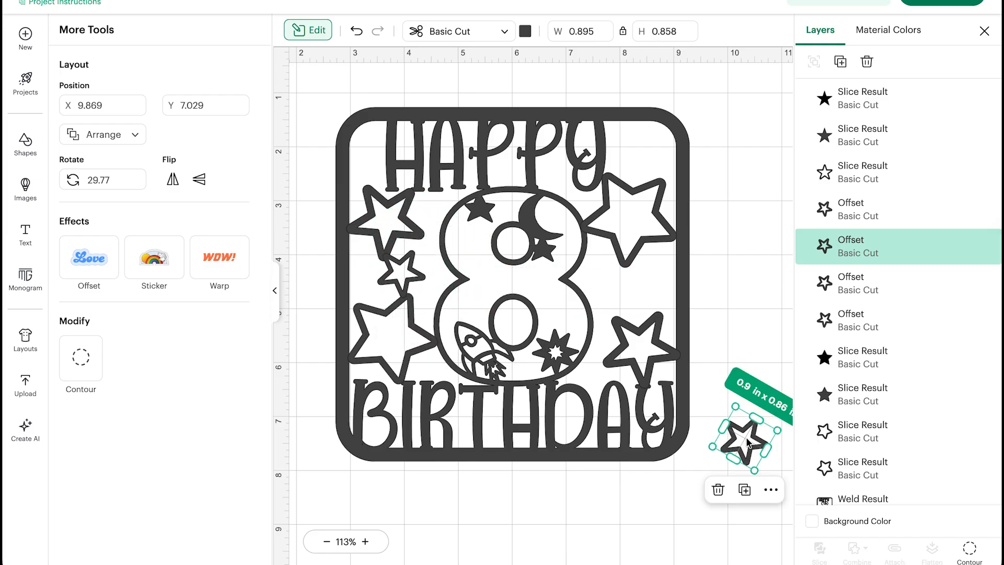
- Place a copy of the smallest star between the two stars right of the 8 and adjust it to bridge them
left_click_drag(748, 445, 615, 294)
left_click_drag(590, 260, 584, 252)
left_click_drag(609, 288, 611, 294)
left_click(366, 82)
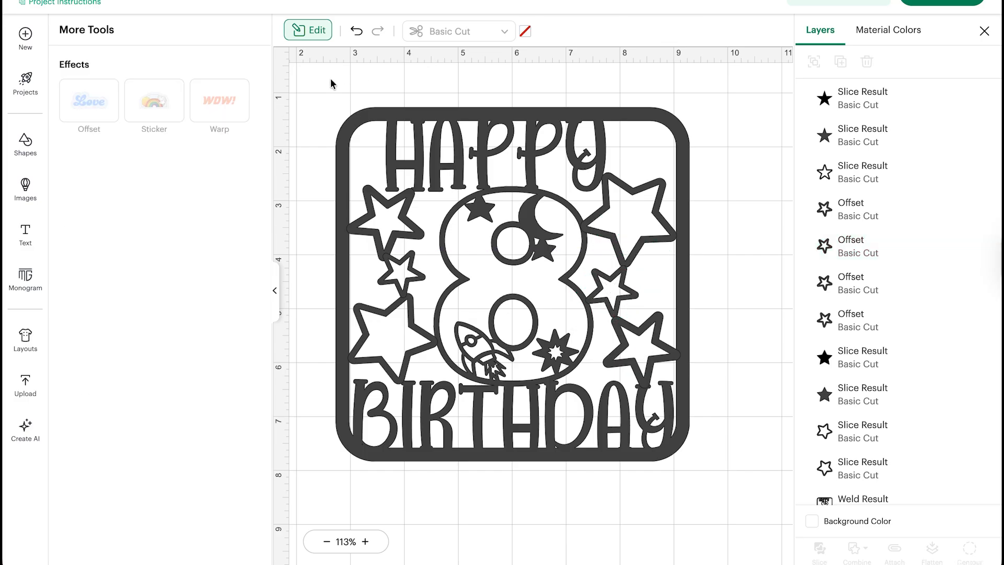
- Weld the six star outlines and the framed birthday design into one piece
left_click_drag(330, 84, 769, 513)
left_click(856, 549)
left_click(854, 408)
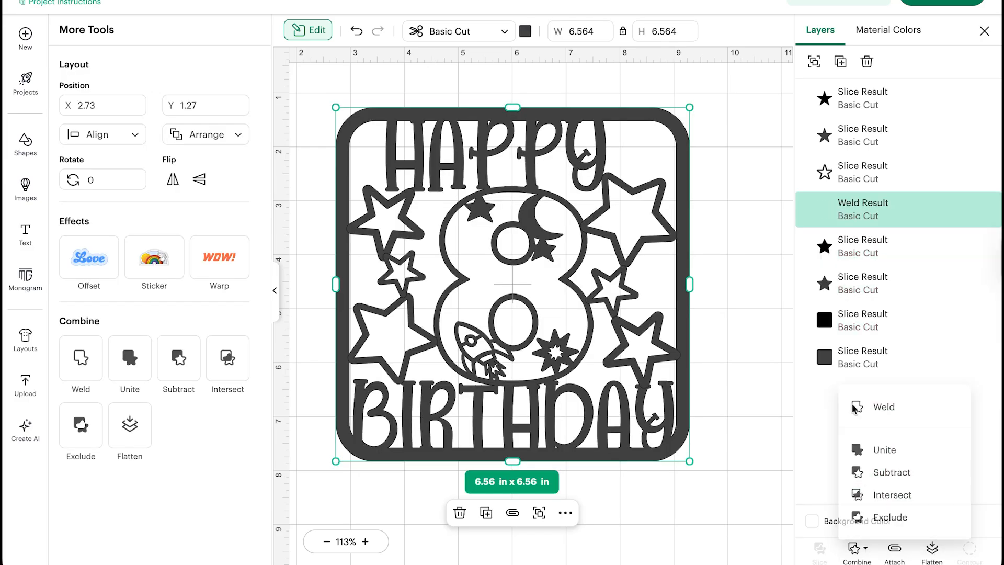
left_click(274, 288)
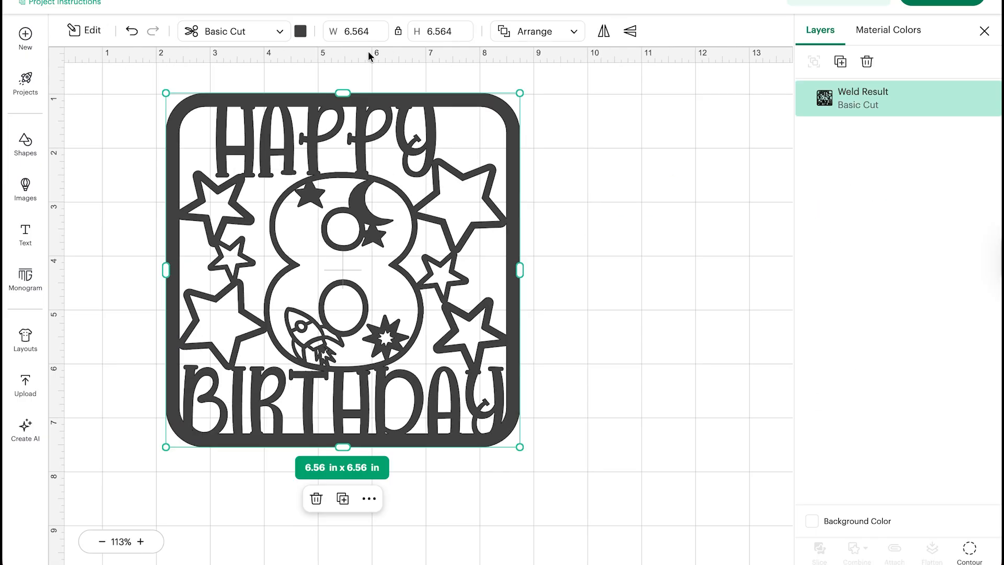
- Change the welded design's color to white
left_click(806, 516)
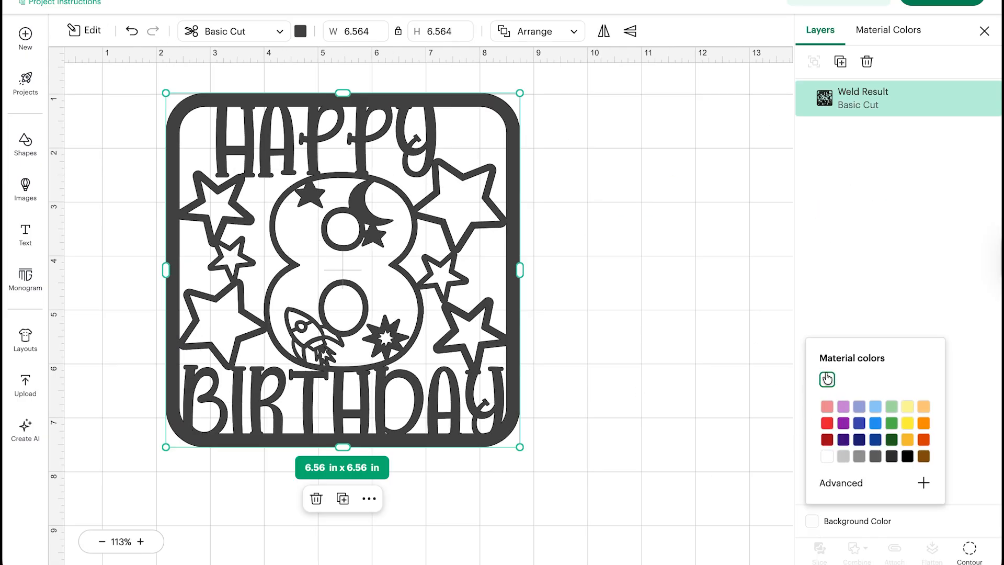
left_click(300, 32)
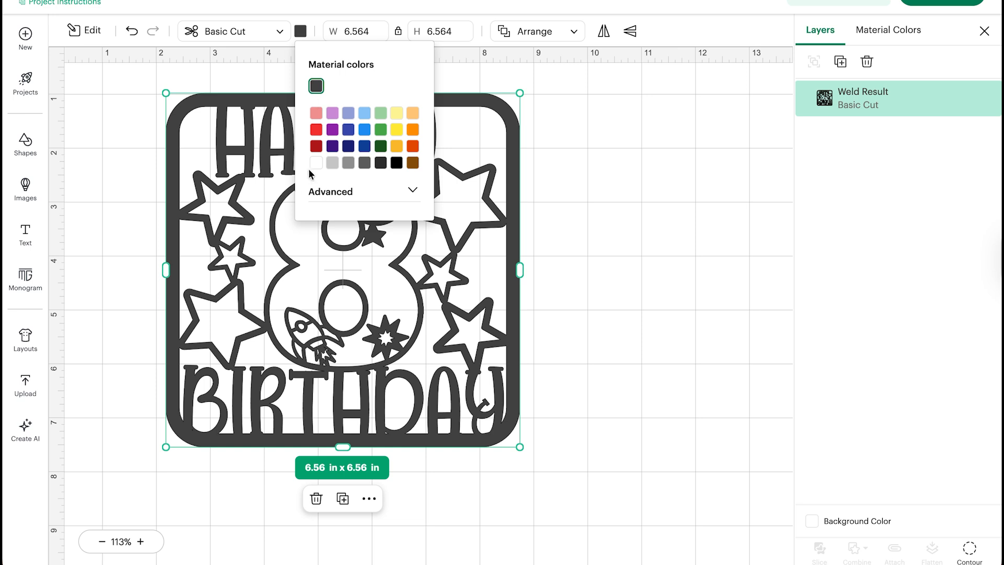
left_click(314, 163)
left_click(654, 268)
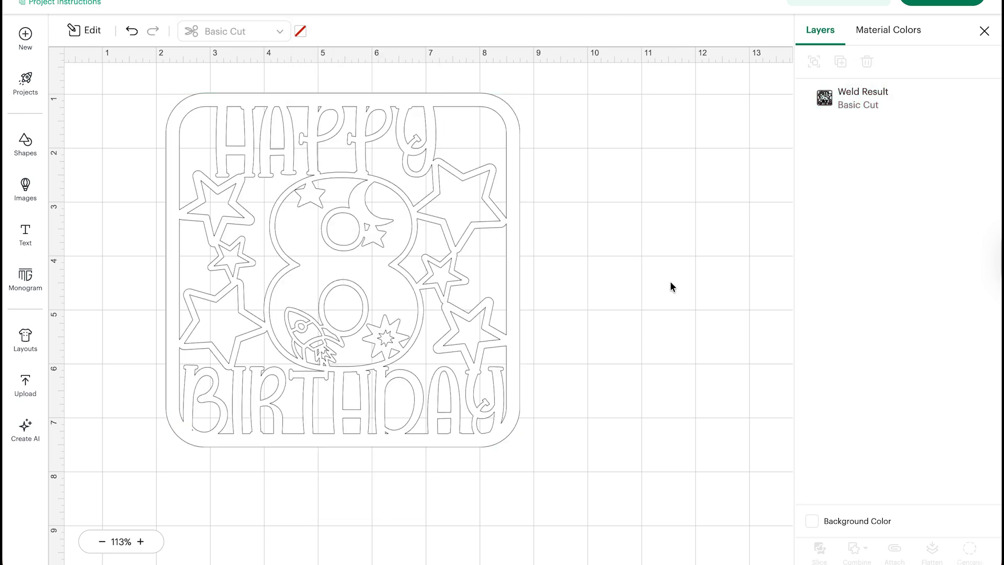
- Set the canvas background color to light gray
left_click(812, 521)
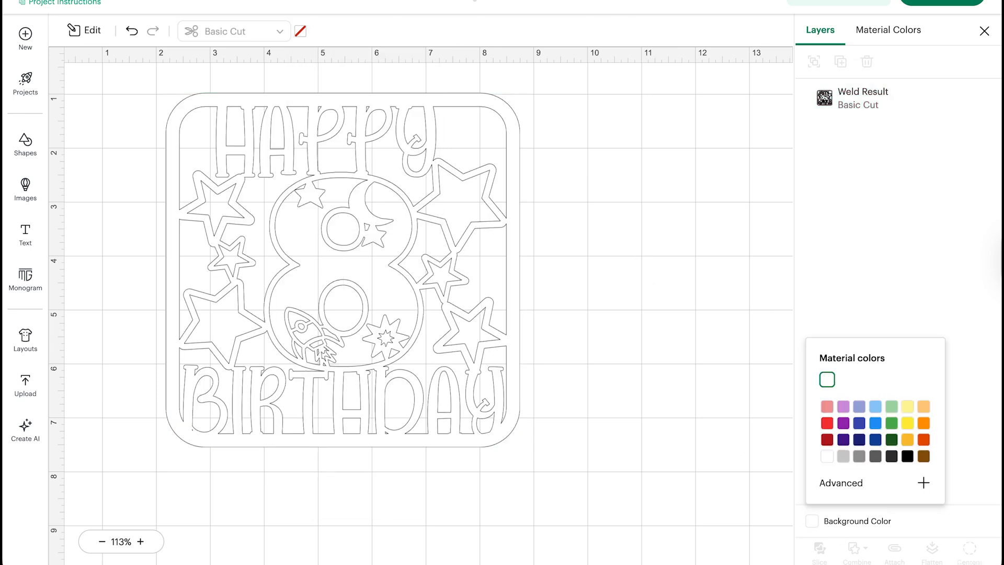
left_click(843, 457)
left_click(681, 296)
- Duplicate the welded design and place the copy side by side with the original
left_click_drag(318, 274, 608, 220)
left_click(841, 61)
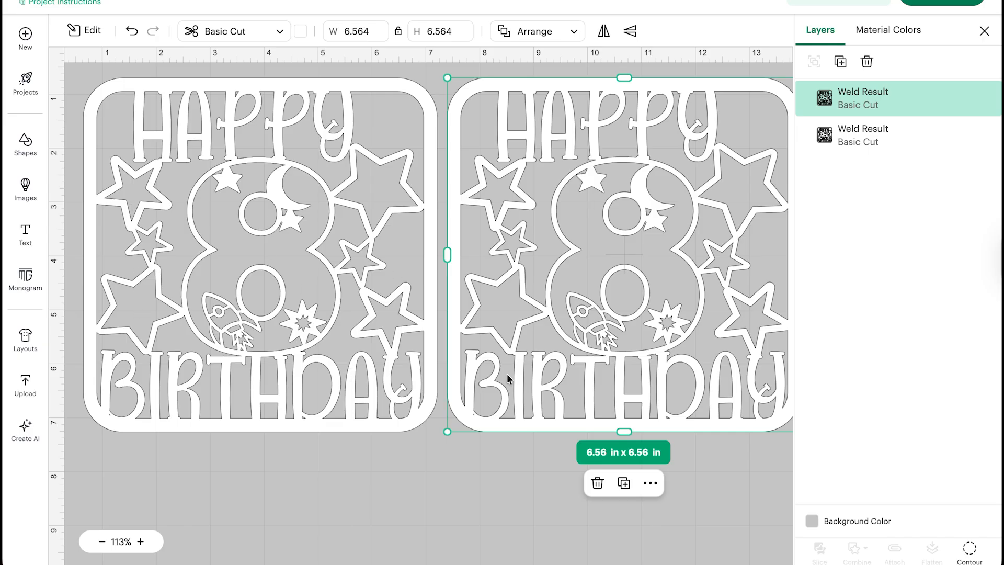
scroll(507, 378, "right", 3)
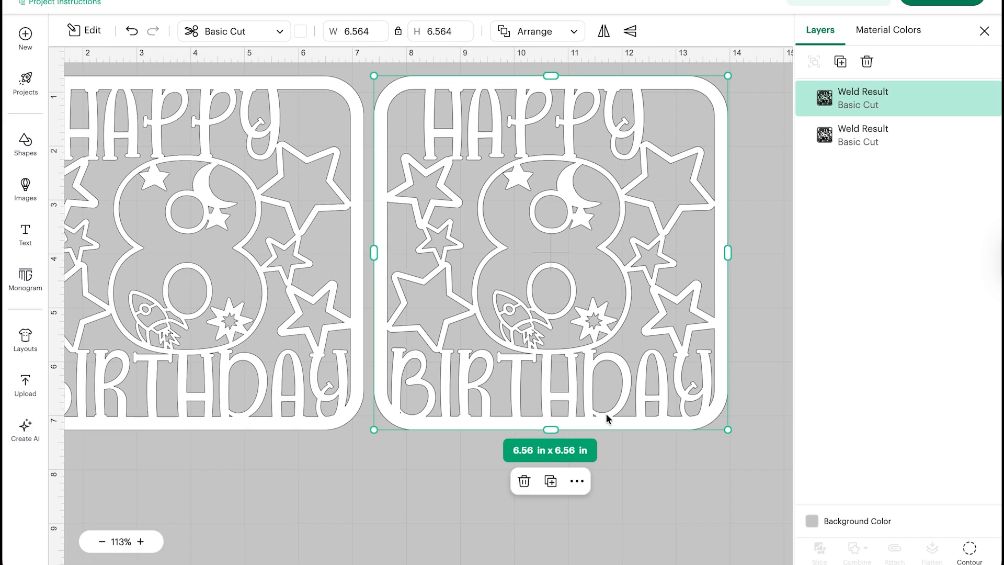
- Contour the duplicated birthday design to fill the six outlined stars and the starburst's center
left_click(968, 555)
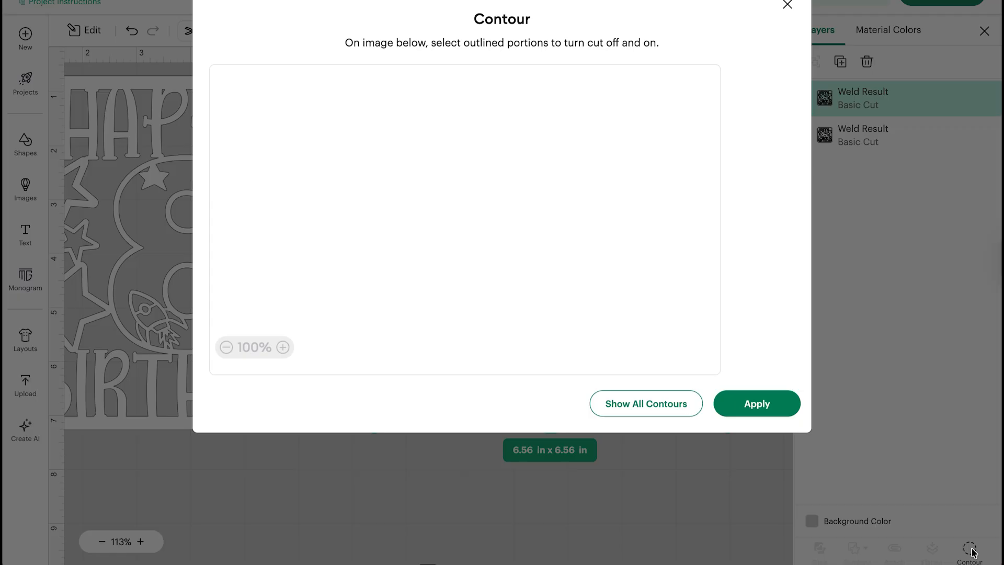
left_click(557, 161)
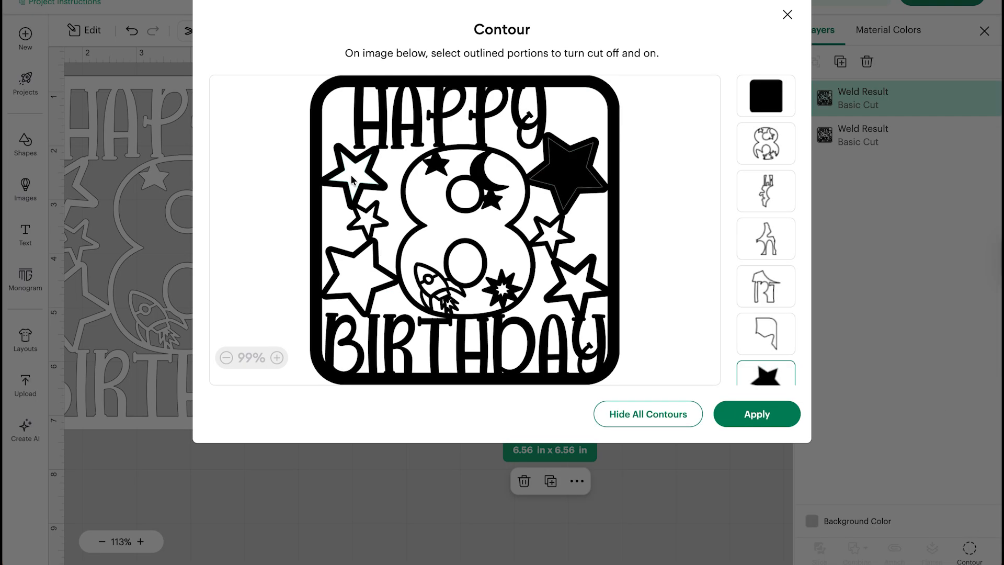
left_click(347, 171)
left_click(347, 275)
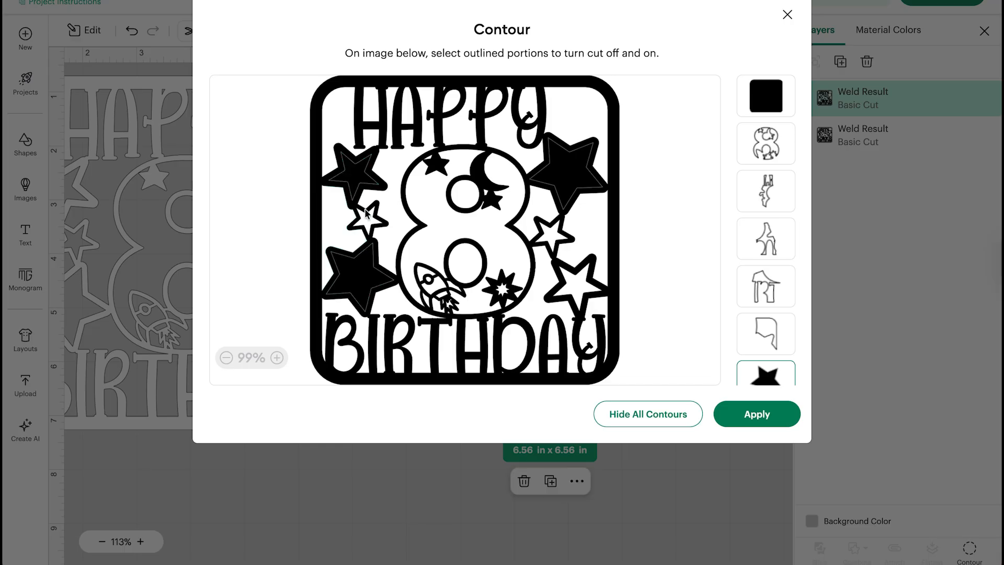
left_click(368, 223)
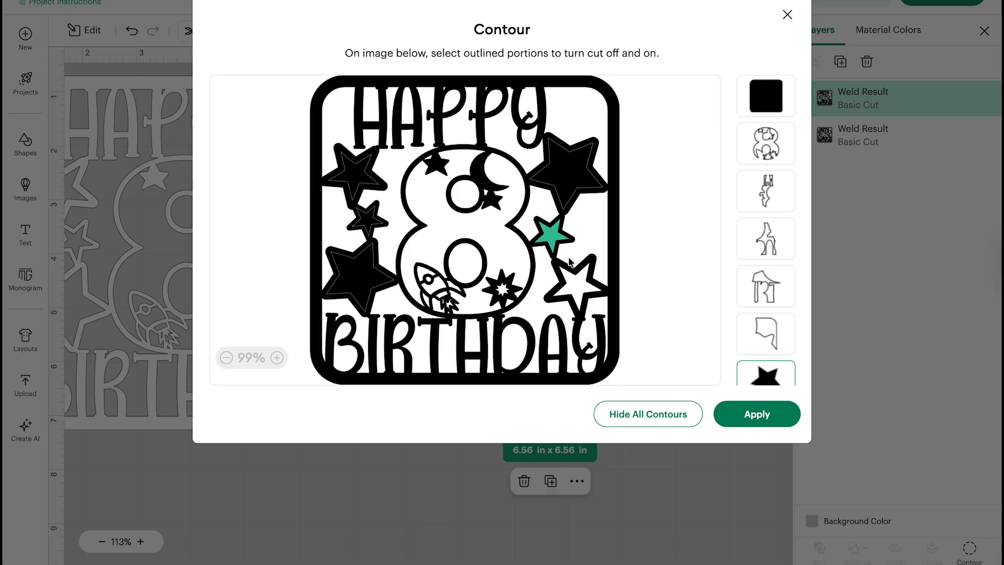
left_click(575, 278)
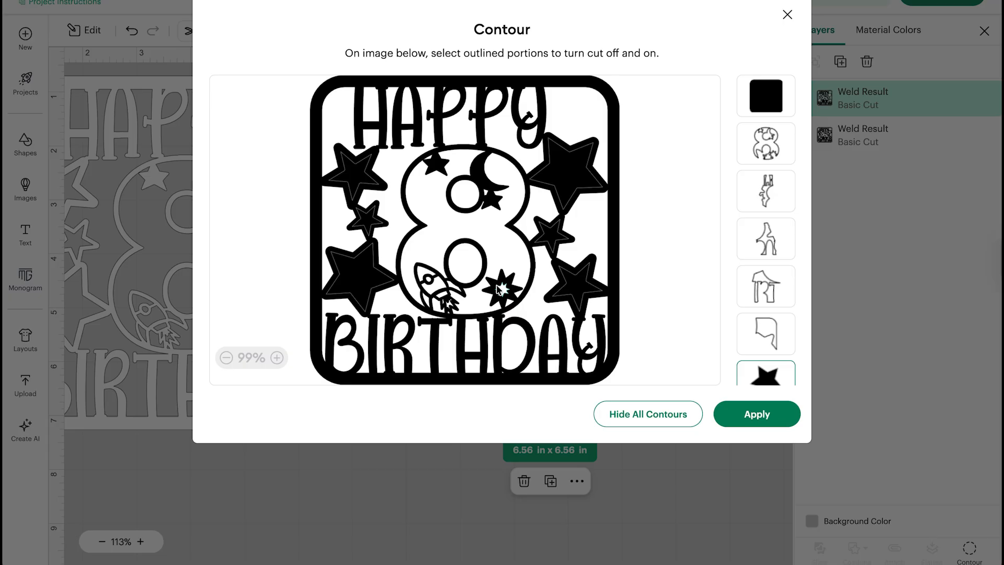
left_click(776, 429)
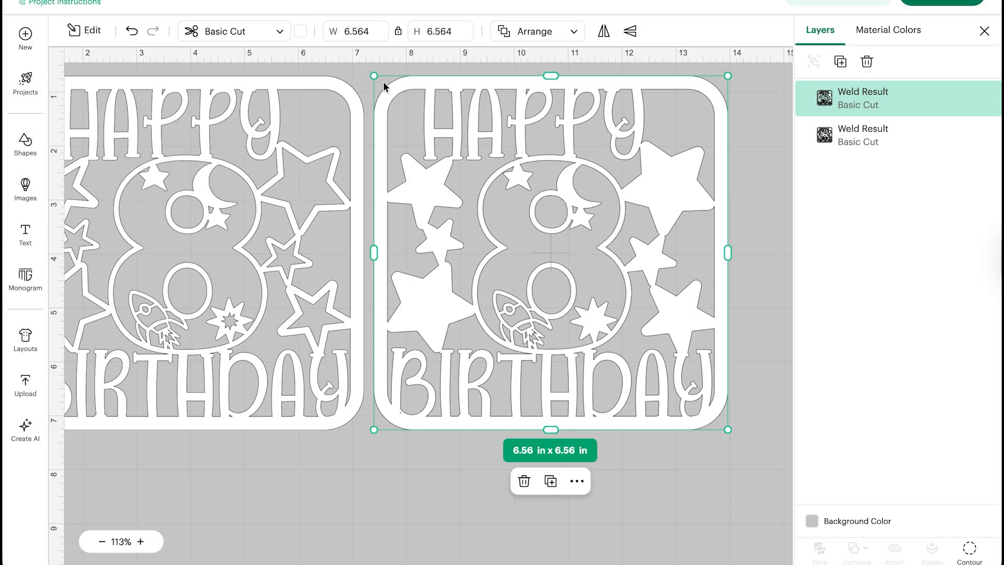
- Change the color of the filled-star layer to bright yellow
left_click(301, 31)
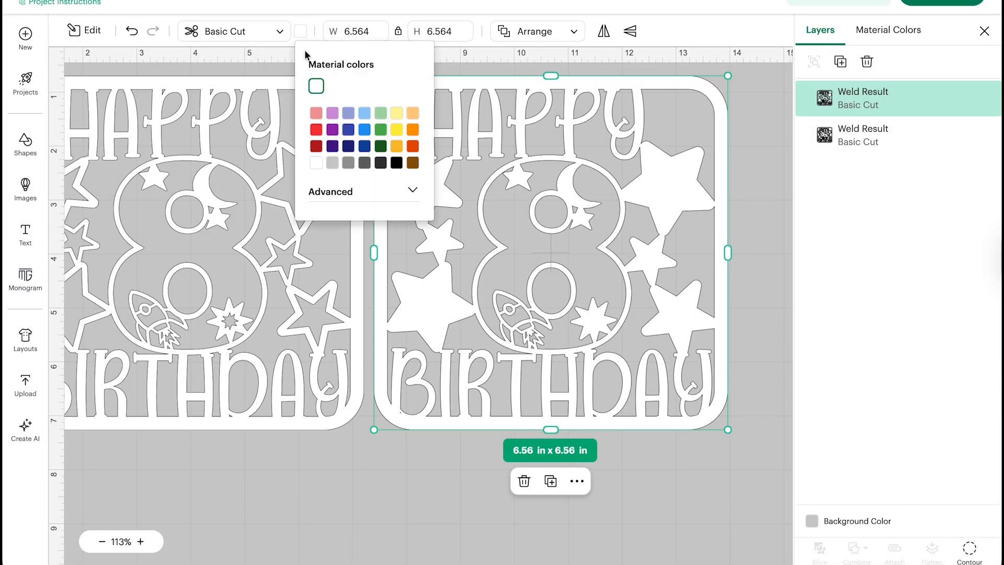
left_click(397, 114)
left_click(396, 130)
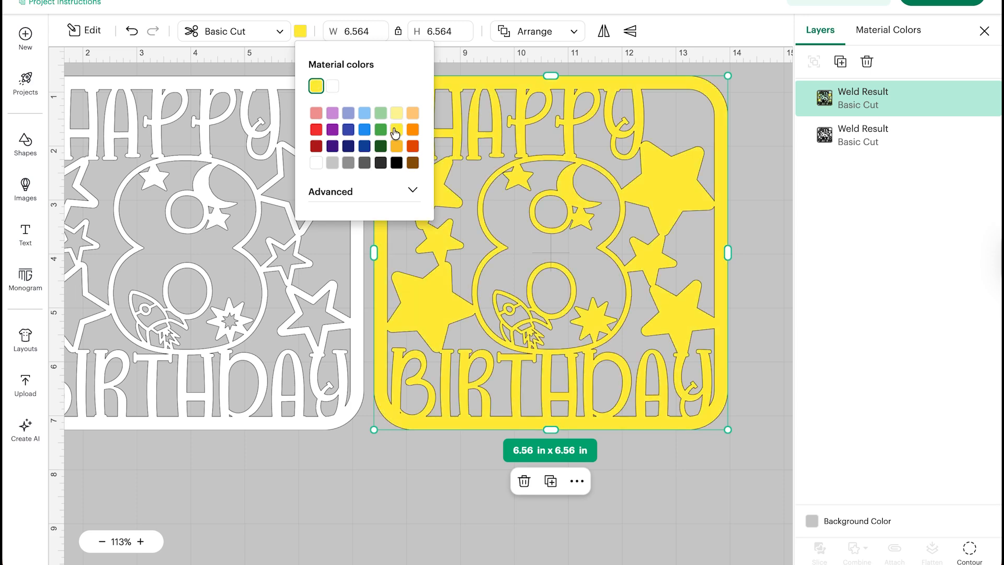
- Duplicate the yellow layer, align the copy with the white birthday design and send it behind
left_click(841, 62)
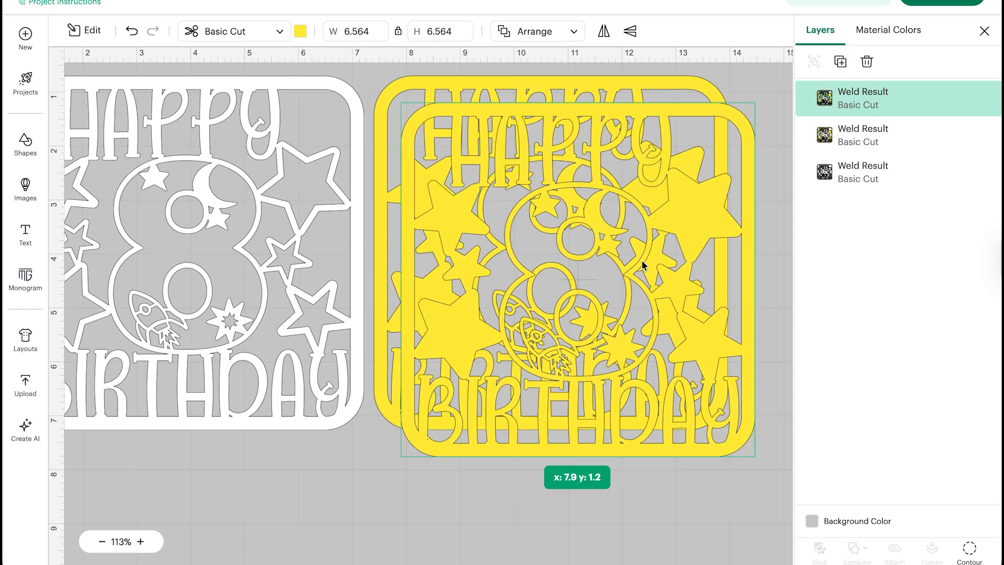
left_click_drag(627, 266, 251, 234)
right_click(293, 202)
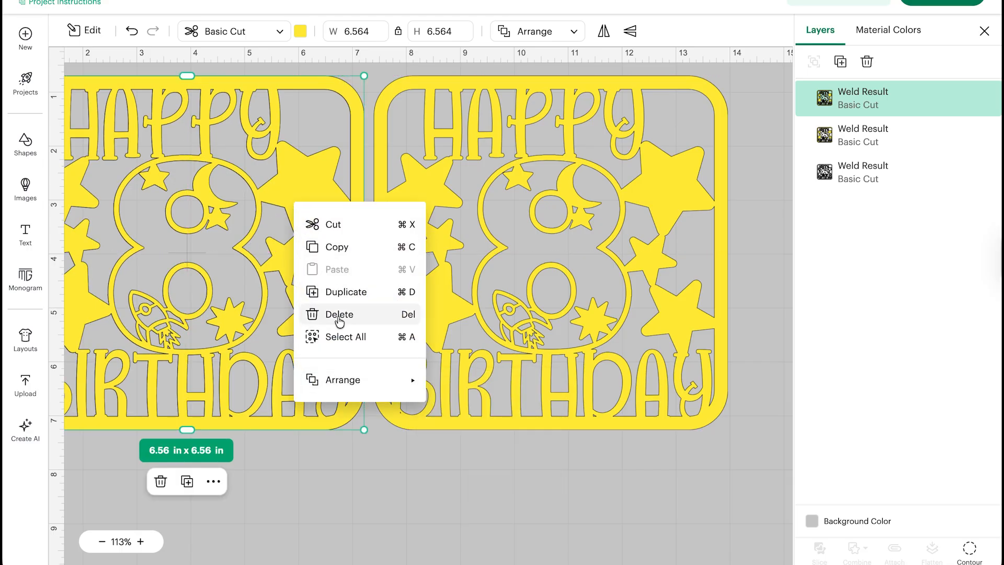
mouse_move(337, 381)
left_click(476, 459)
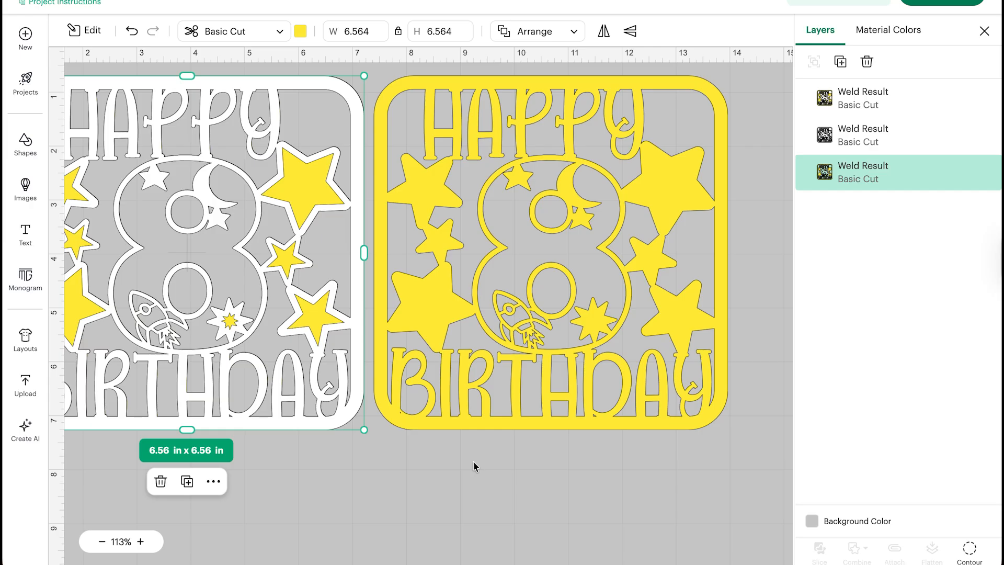
left_click(473, 464)
- Move the remaining yellow copy clear of the card and contour it to fill the rocket's body, window, fins and base
left_click(569, 320)
left_click_drag(568, 318, 599, 320)
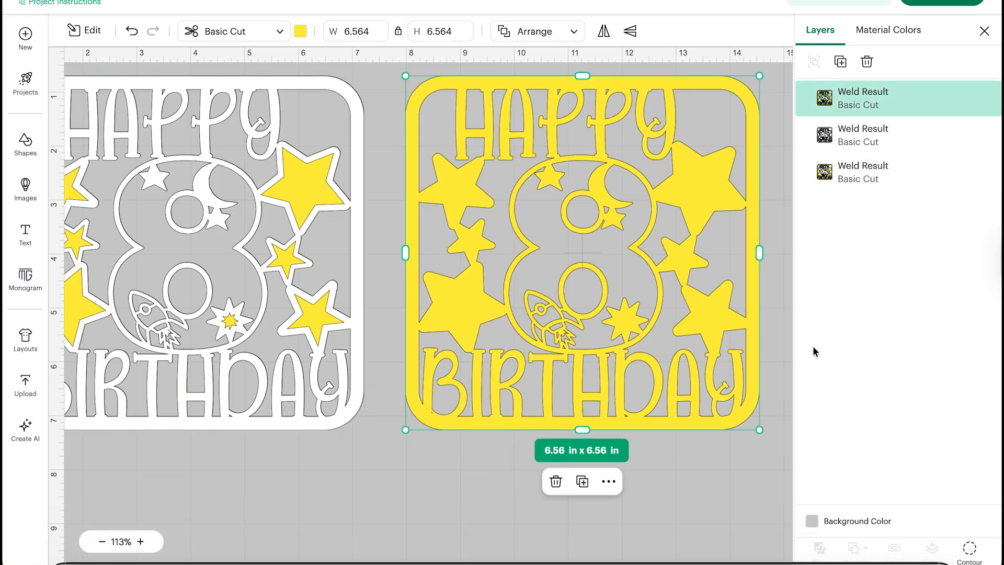
left_click(970, 551)
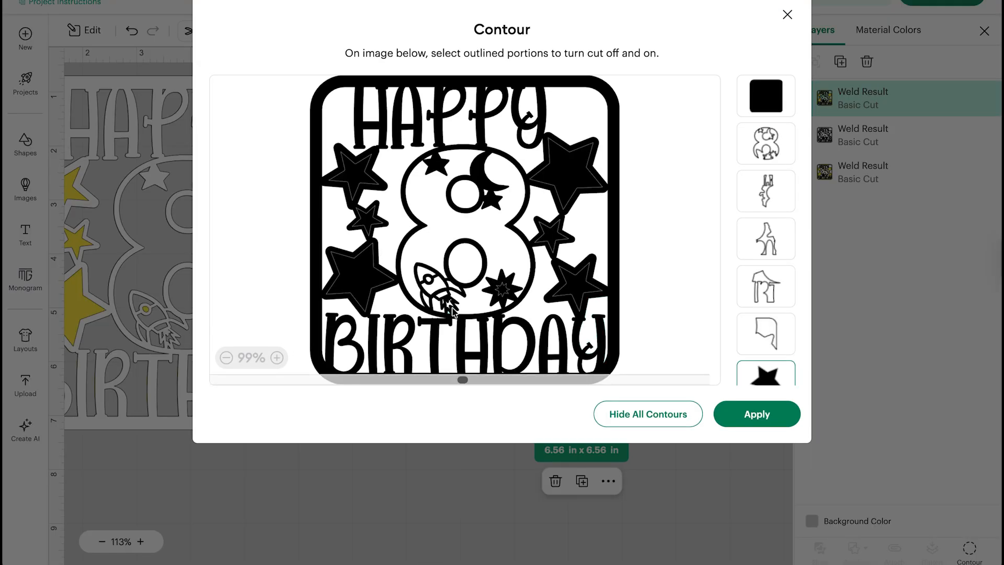
scroll(332, 226, "up", 5)
scroll(332, 226, "down", 1)
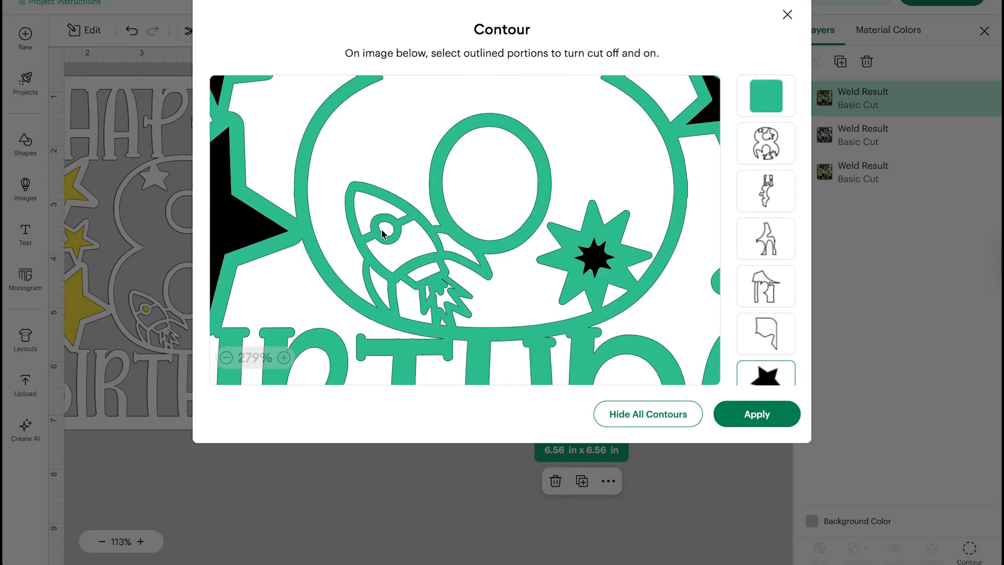
scroll(543, 234, "down", 1)
scroll(542, 234, "down", 3)
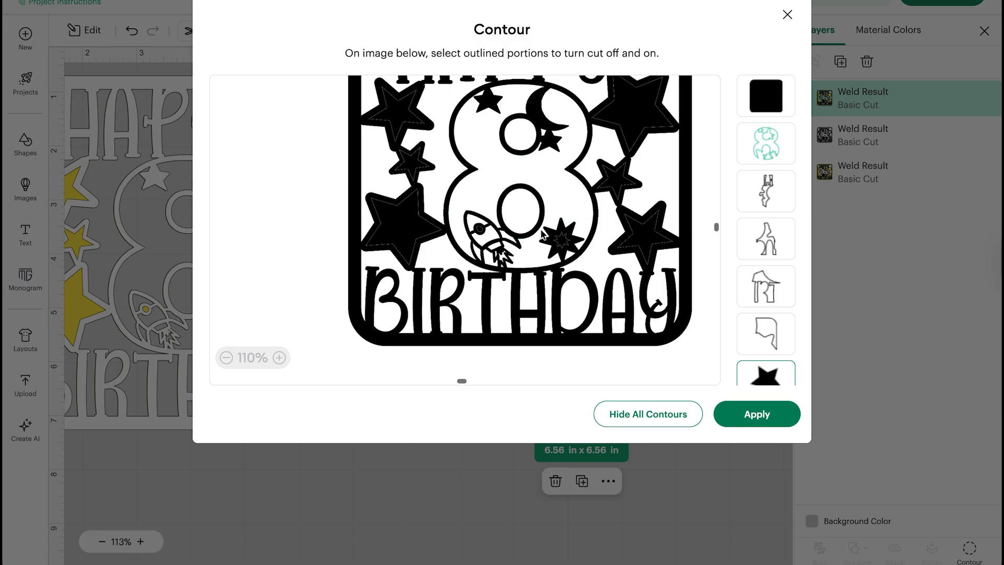
scroll(473, 217, "up", 3)
left_click(474, 217)
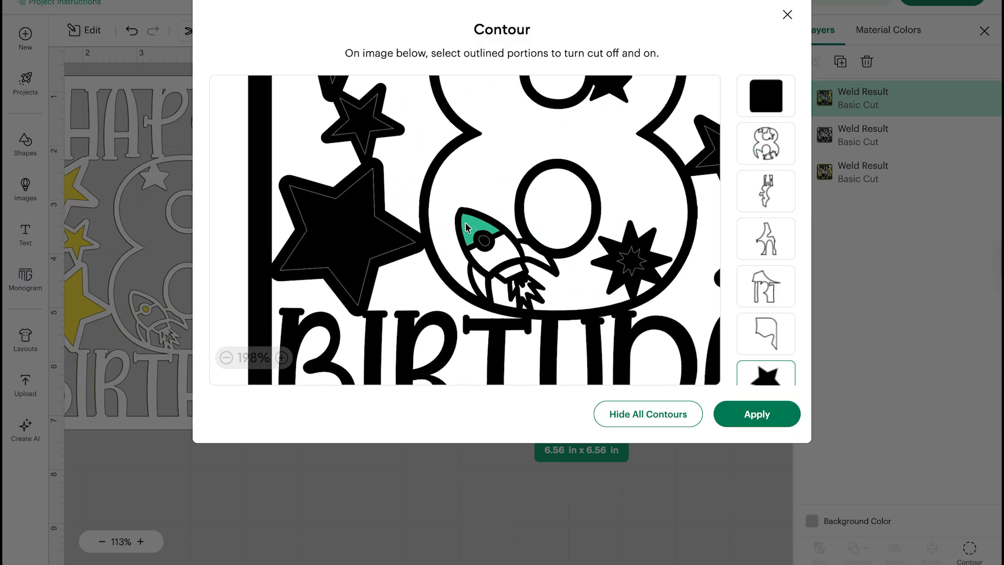
left_click(504, 256)
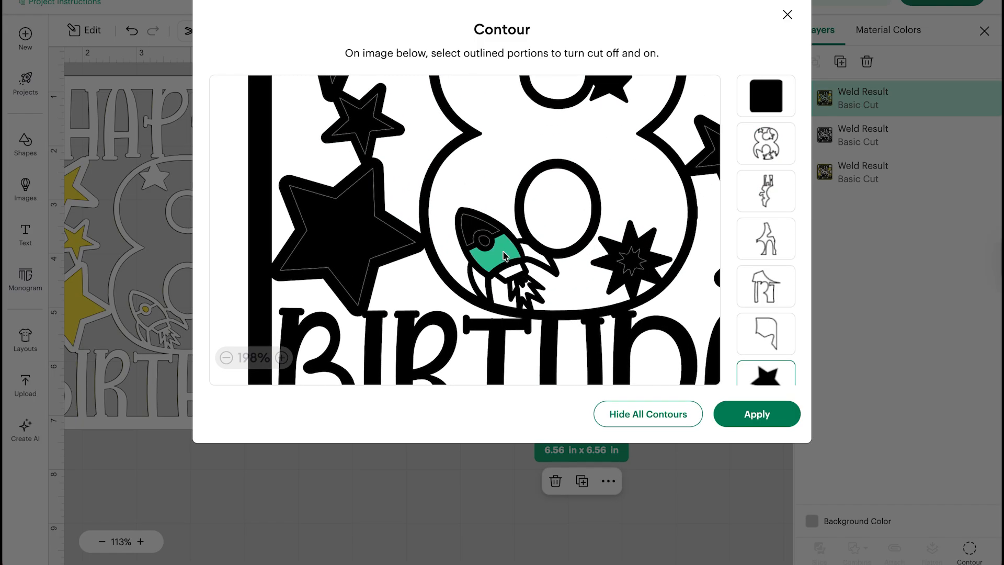
left_click(529, 256)
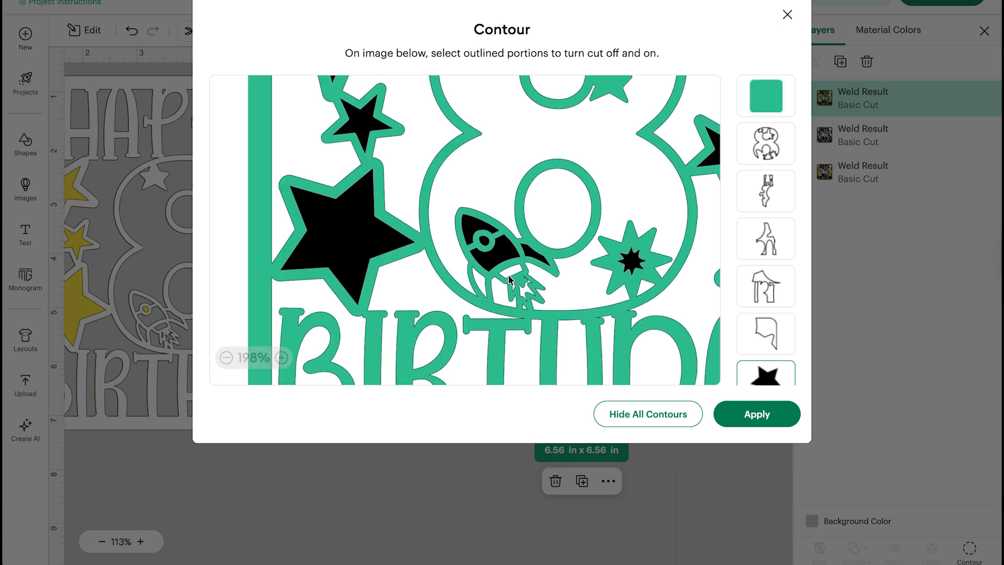
left_click(513, 276)
scroll(479, 281, "up", 5)
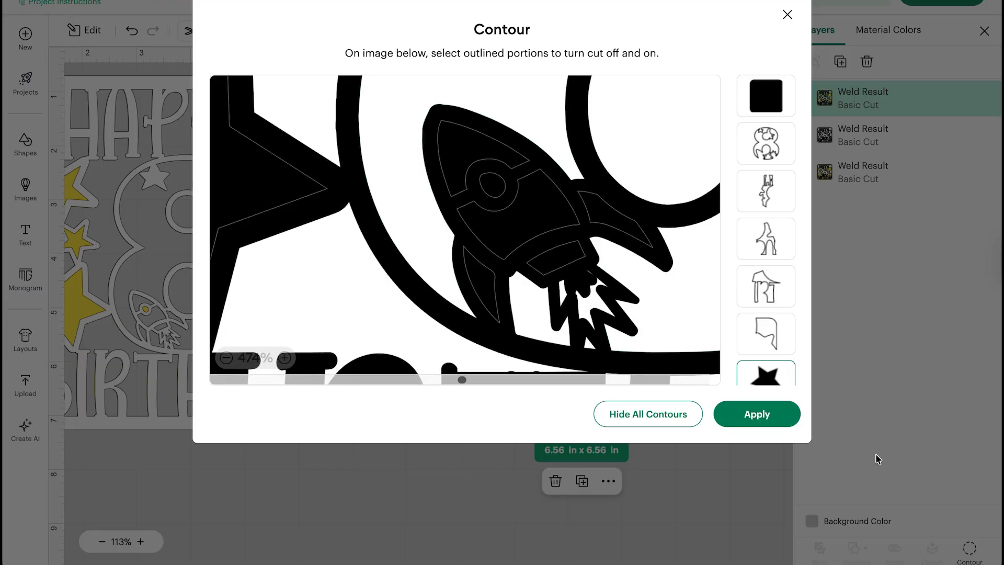
- Hide the contours in the flame, the 8's holes and the area around the 8, leaving only the 8's interior cut out
scroll(550, 252, "down", 4)
scroll(551, 252, "down", 4)
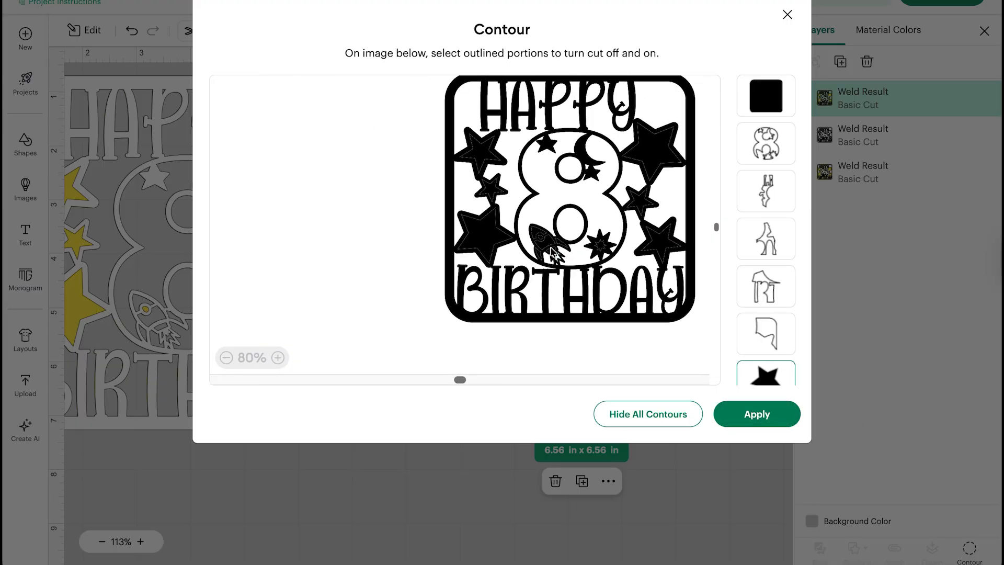
scroll(551, 252, "up", 2)
scroll(551, 252, "down", 1)
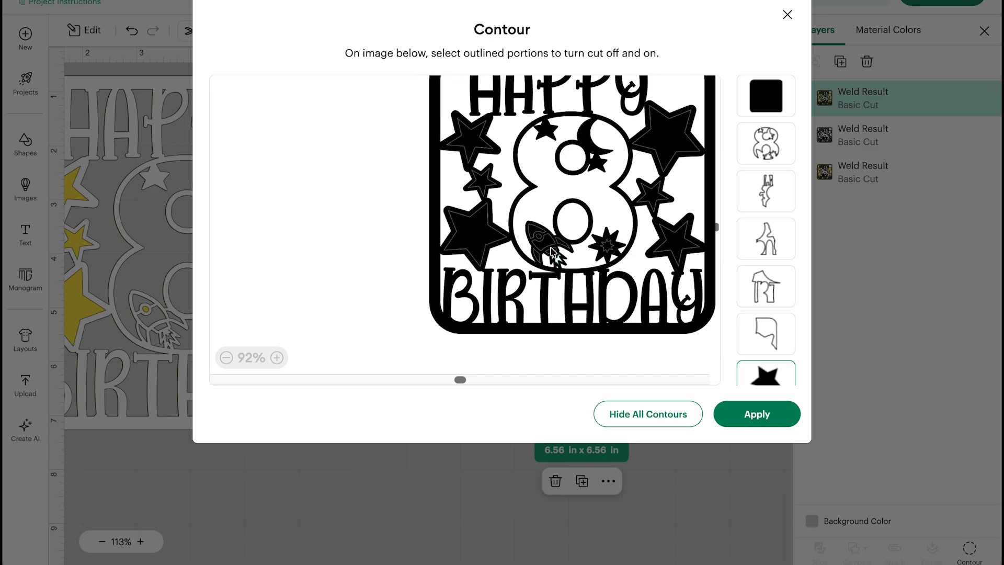
scroll(551, 252, "down", 1)
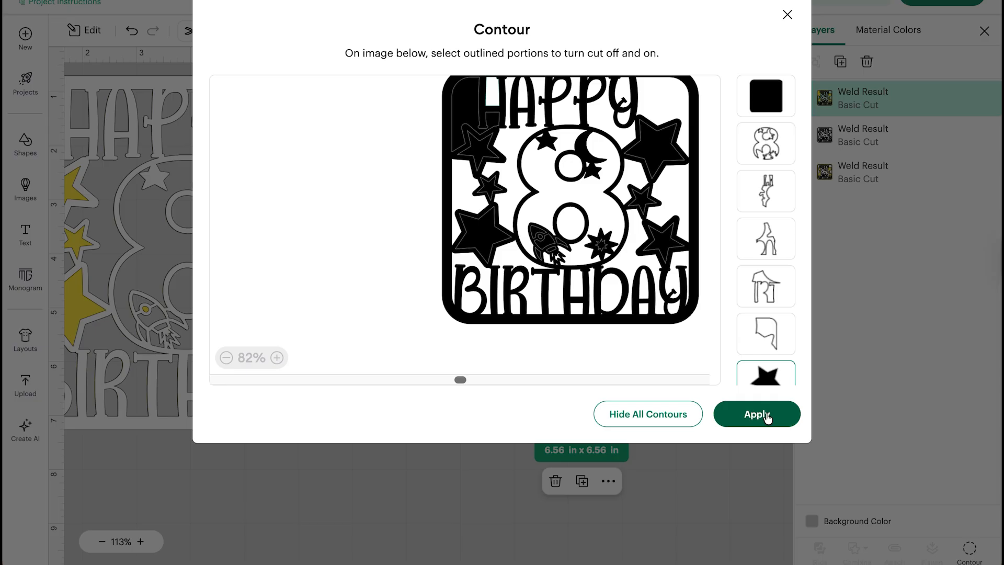
scroll(341, 364, "up", 10)
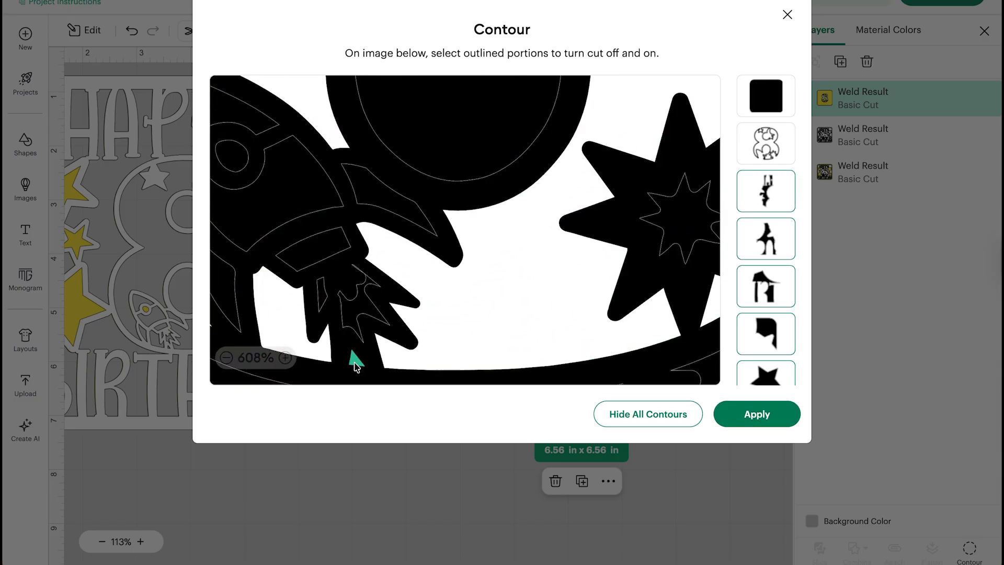
scroll(440, 282, "down", 10)
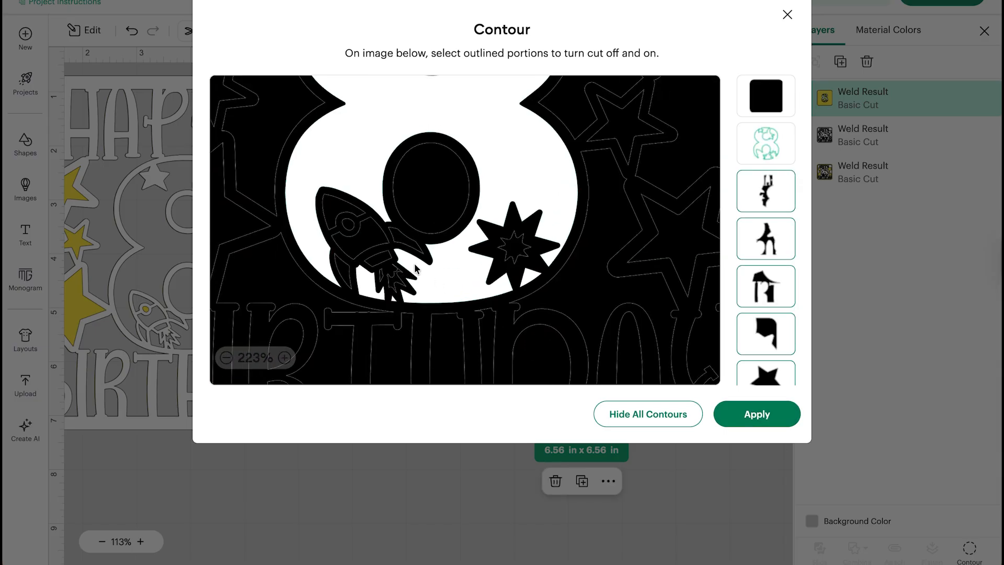
scroll(415, 269, "up", 3)
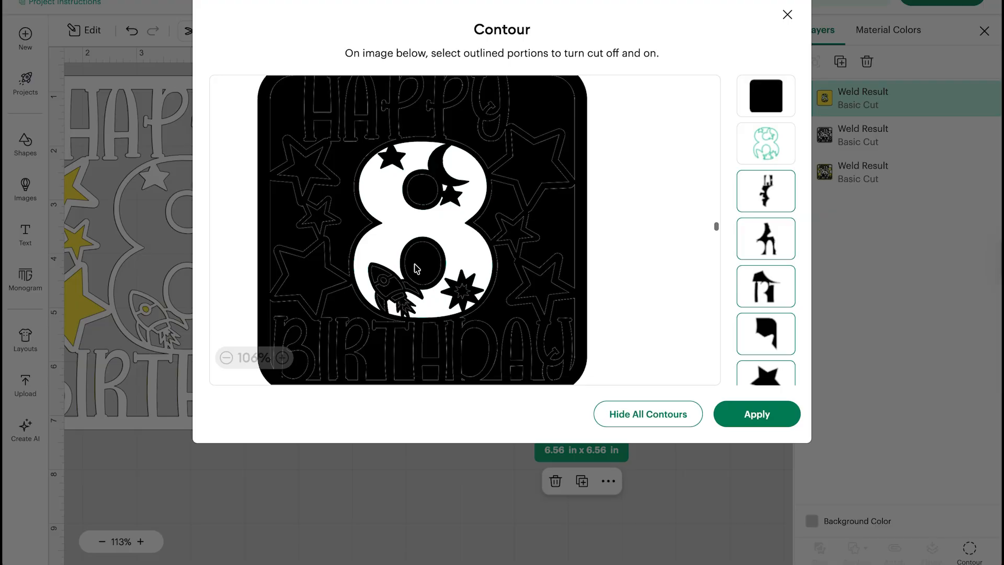
scroll(417, 268, "down", 1)
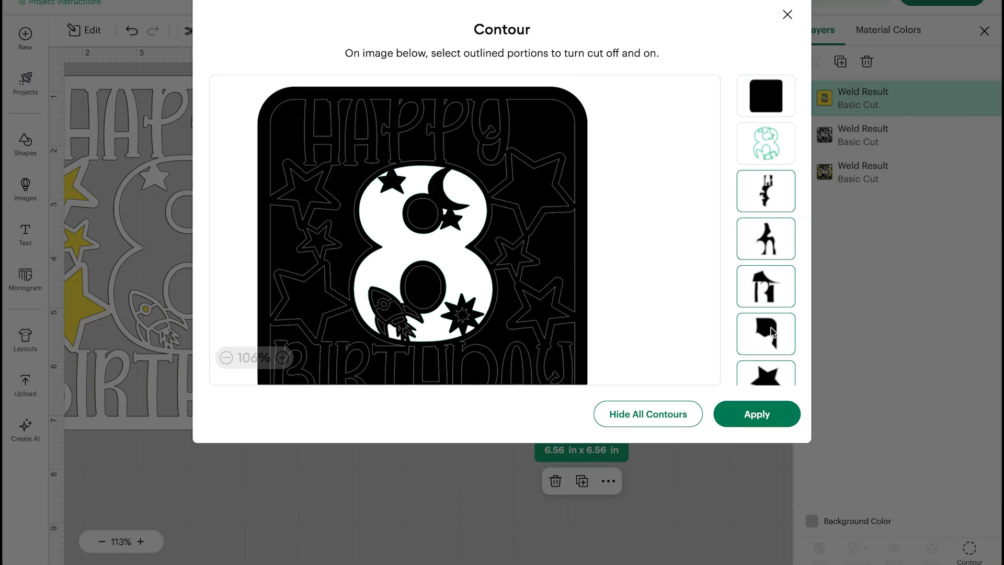
left_click(766, 414)
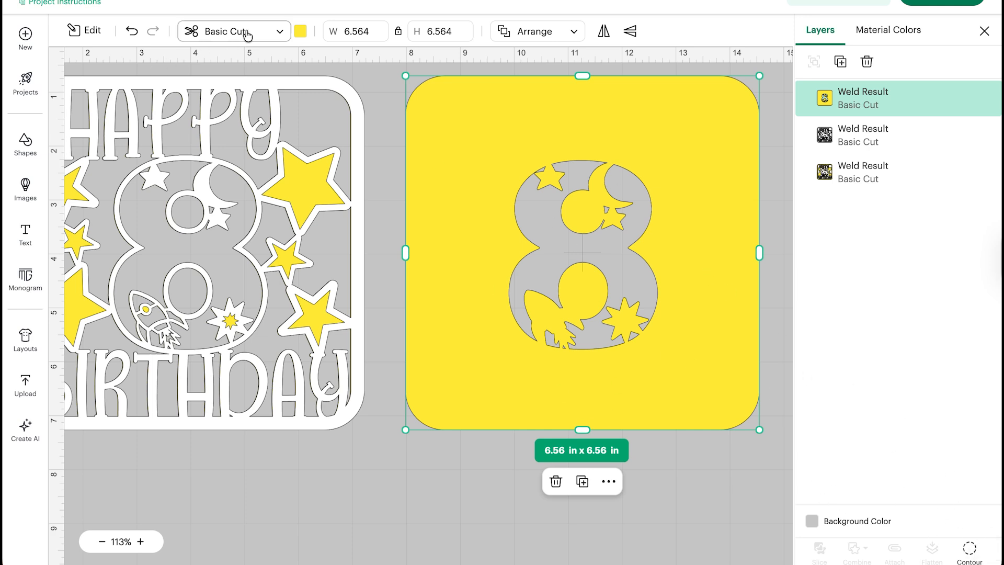
- Color the 8-cutout layer dark navy blue and place a duplicate of it at the back of the layered birthday design
left_click(300, 31)
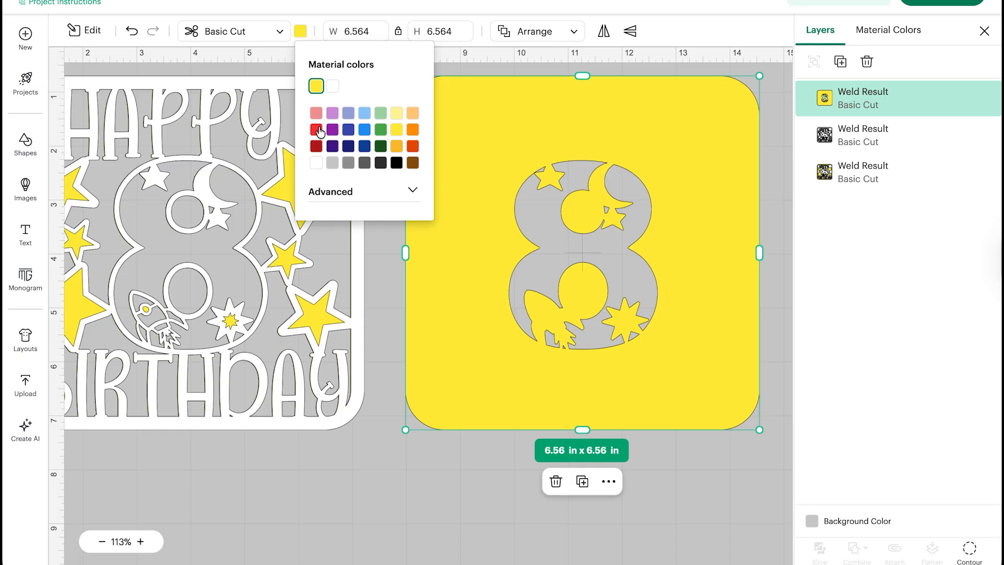
left_click(347, 146)
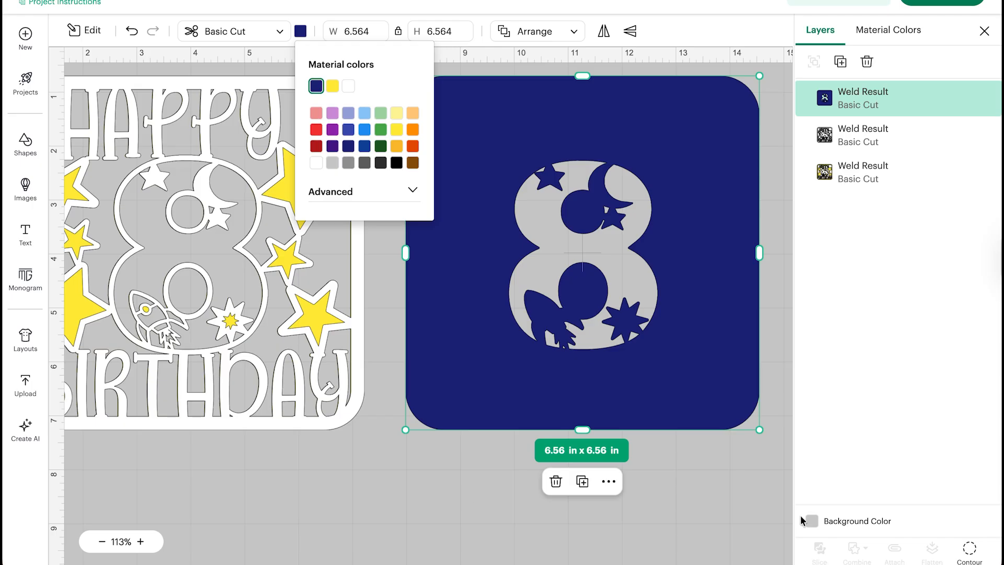
left_click(840, 62)
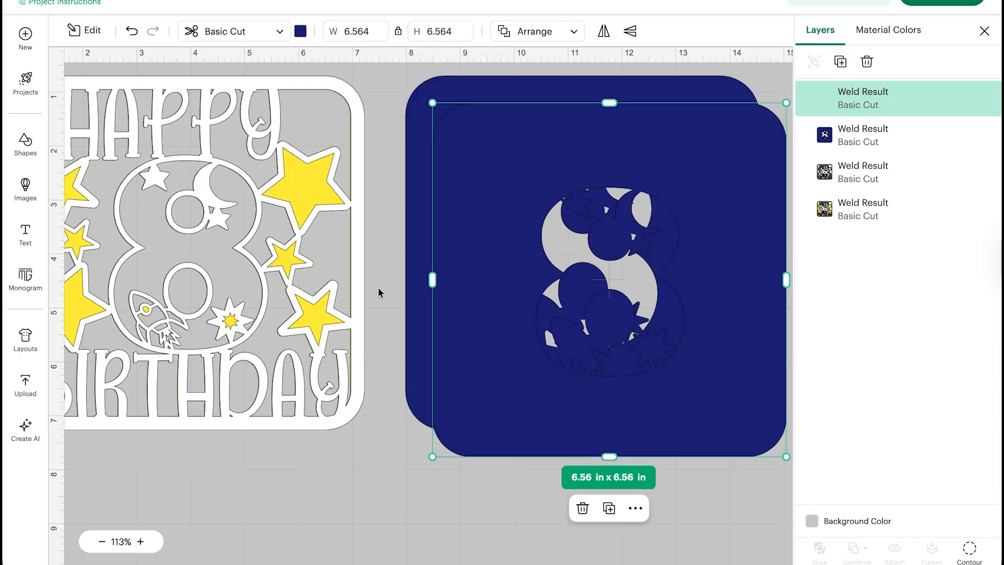
left_click(397, 477)
left_click_drag(499, 329, 84, 310)
key("ctrl+shift+Down")
left_click(300, 31)
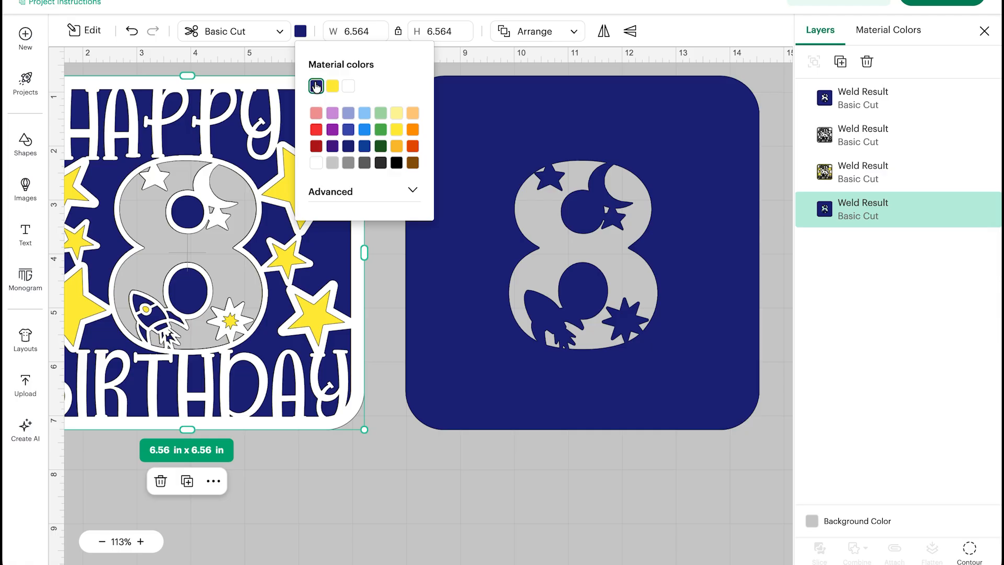
- Hide all contours of the remaining navy copy to make a solid rounded-square backing
left_click(434, 385)
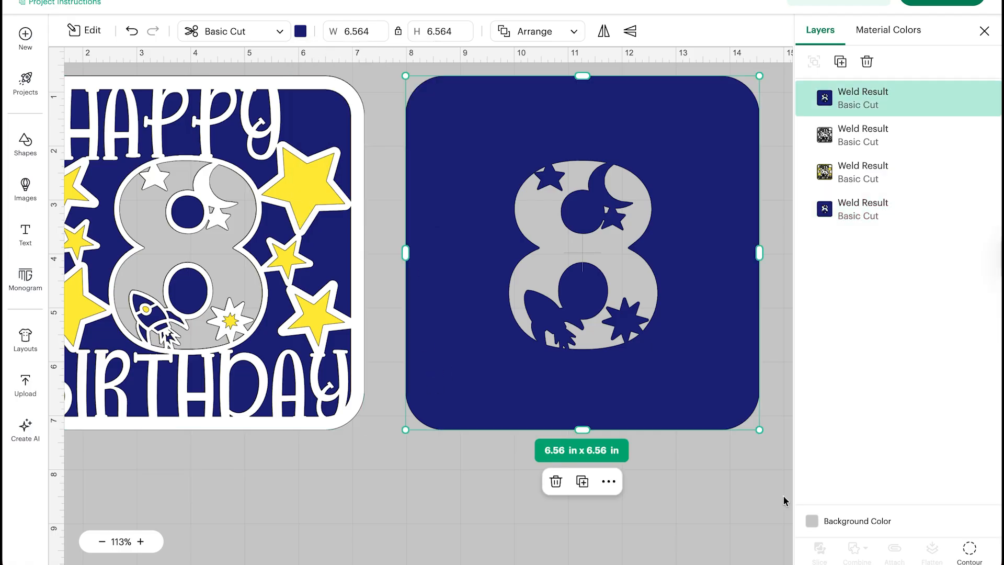
left_click(968, 550)
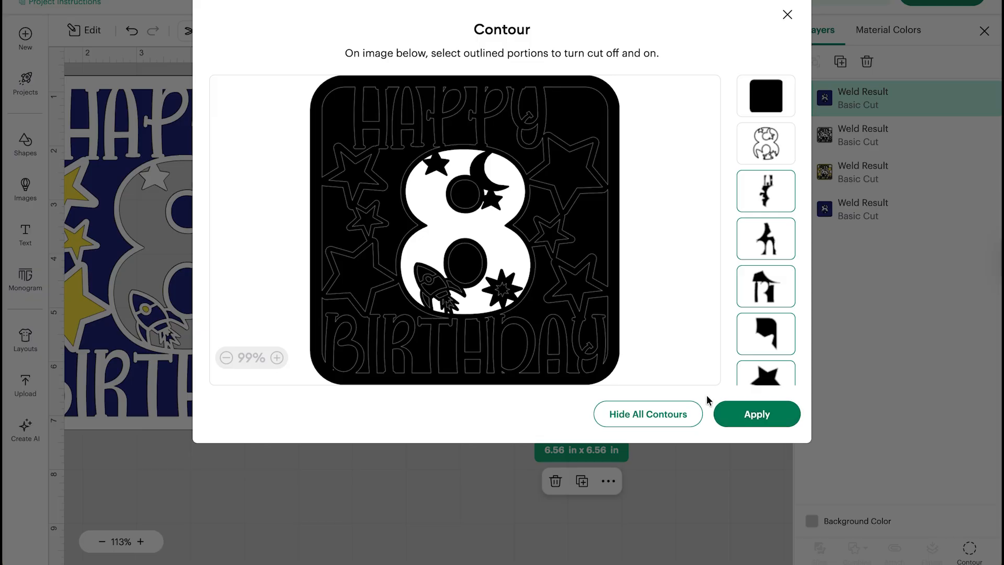
left_click(644, 416)
left_click(738, 418)
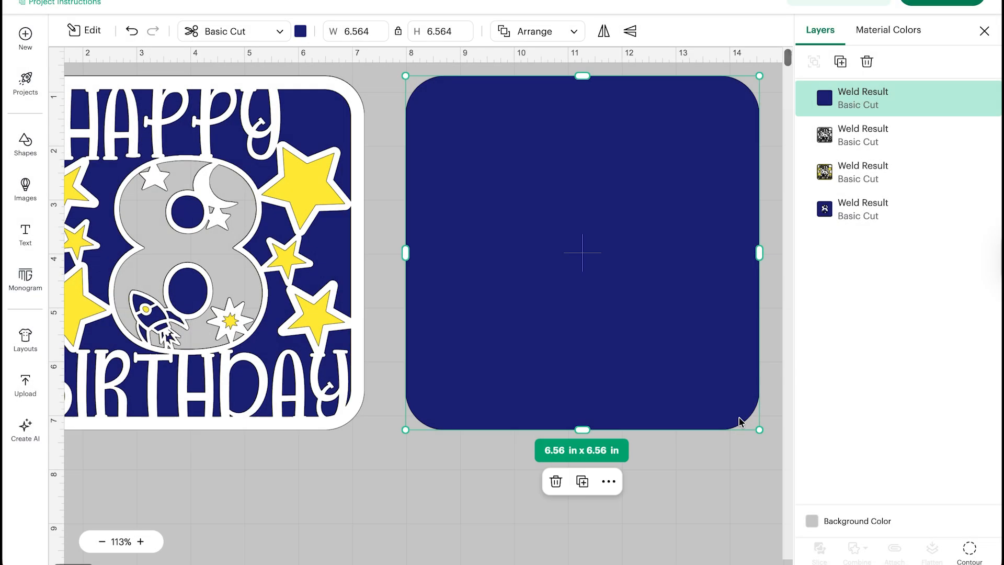
- Color the solid rounded-square backing red, align it with the layered birthday design and send it to the back
left_click(300, 30)
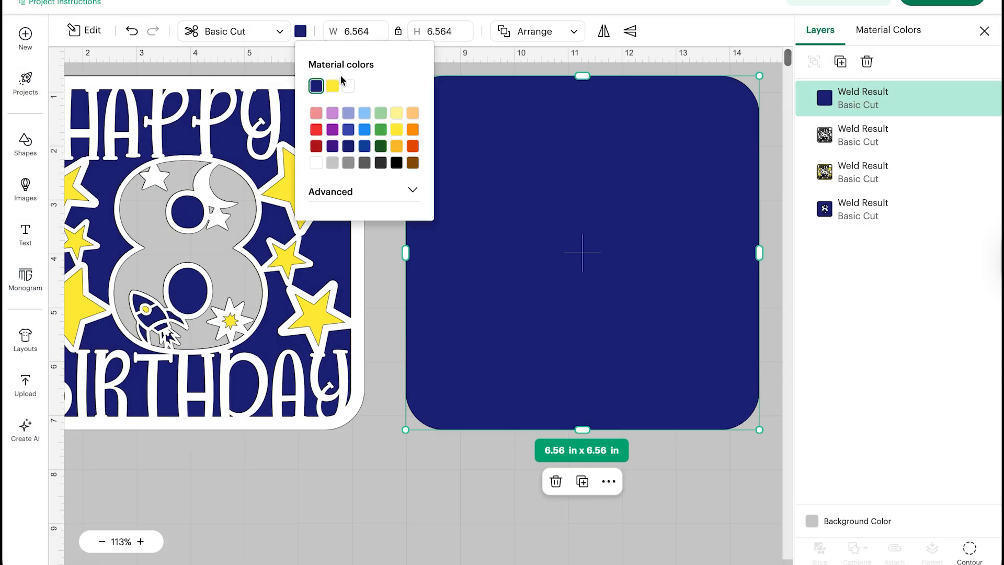
left_click(316, 130)
left_click(356, 477)
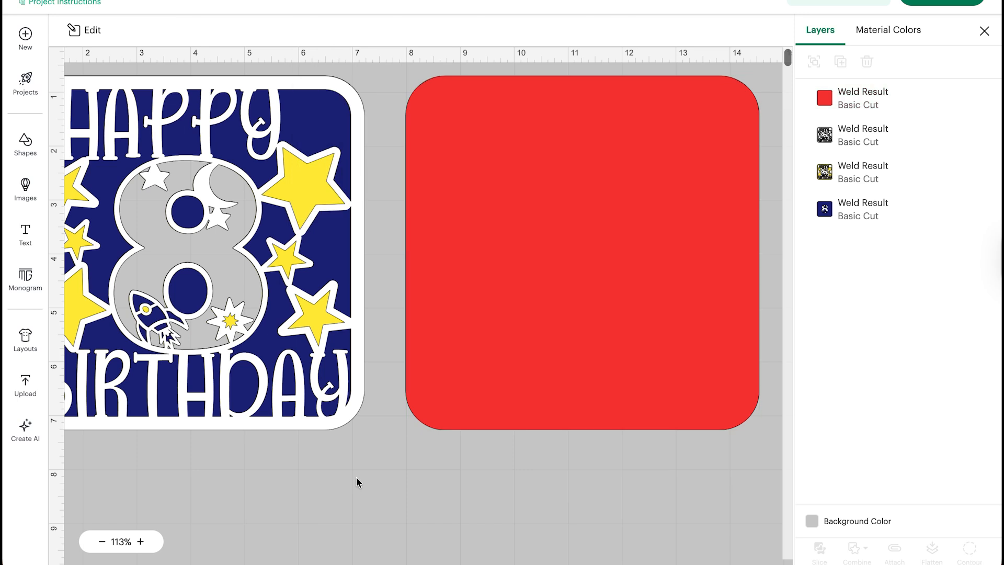
scroll(357, 475, "left", 3)
left_click_drag(610, 291, 143, 281)
left_click_drag(150, 229, 180, 225)
right_click(180, 225)
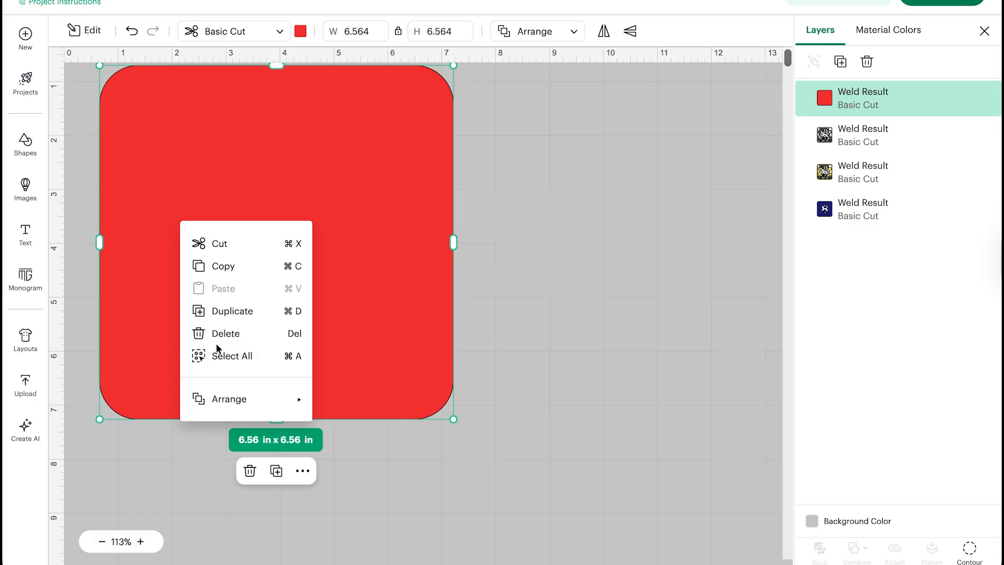
mouse_move(228, 400)
left_click(342, 480)
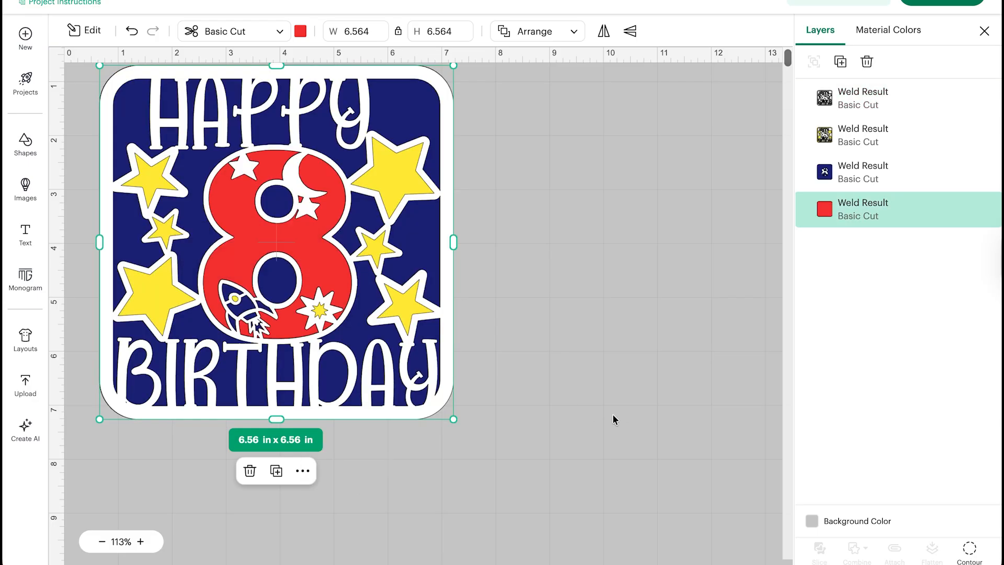
left_click(520, 446)
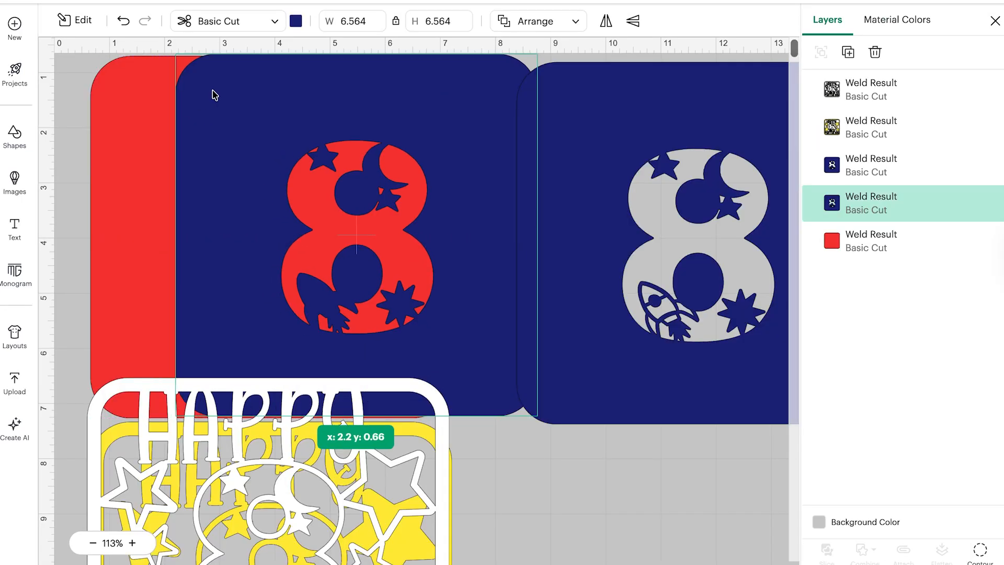
- Align the navy copy with the filled-in rocket over the red backing and review its contours
left_click_drag(211, 93, 125, 96)
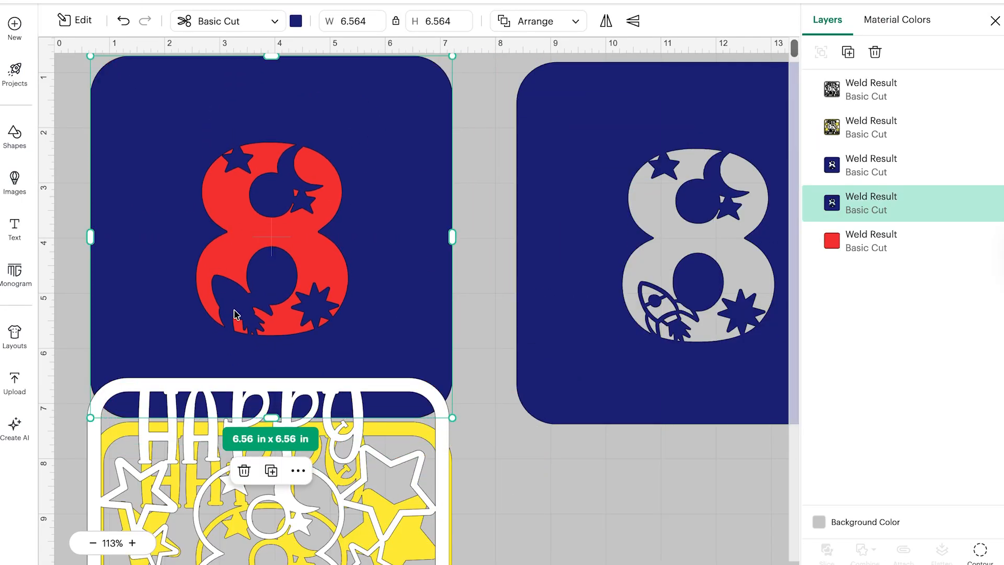
scroll(716, 287, "up", 5)
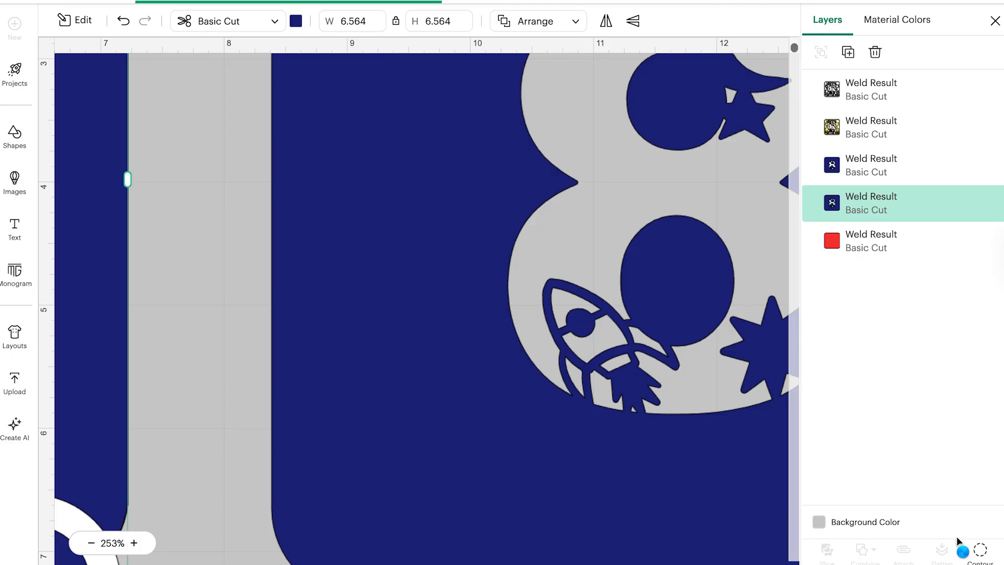
left_click(974, 550)
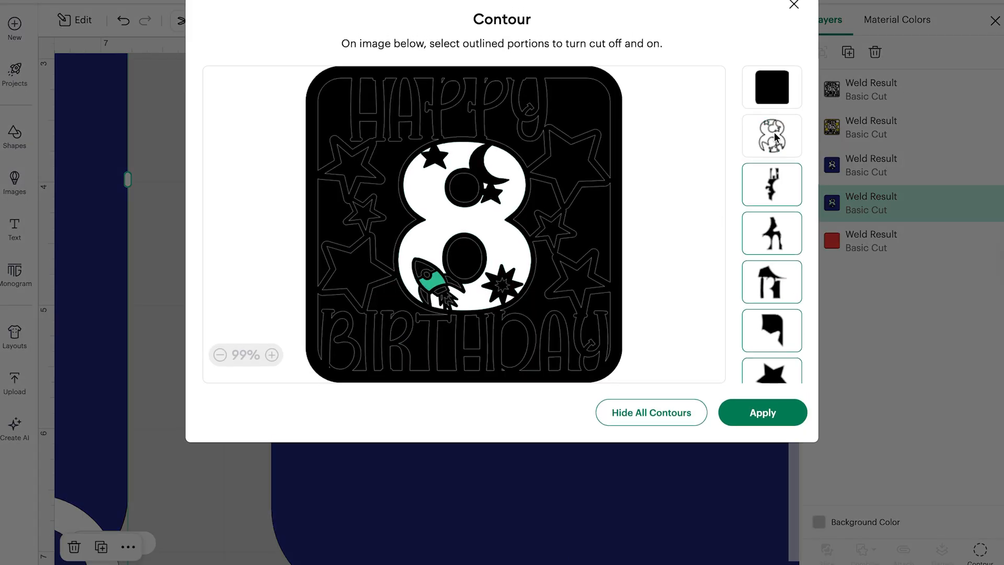
left_click(794, 5)
scroll(235, 307, "down", 5)
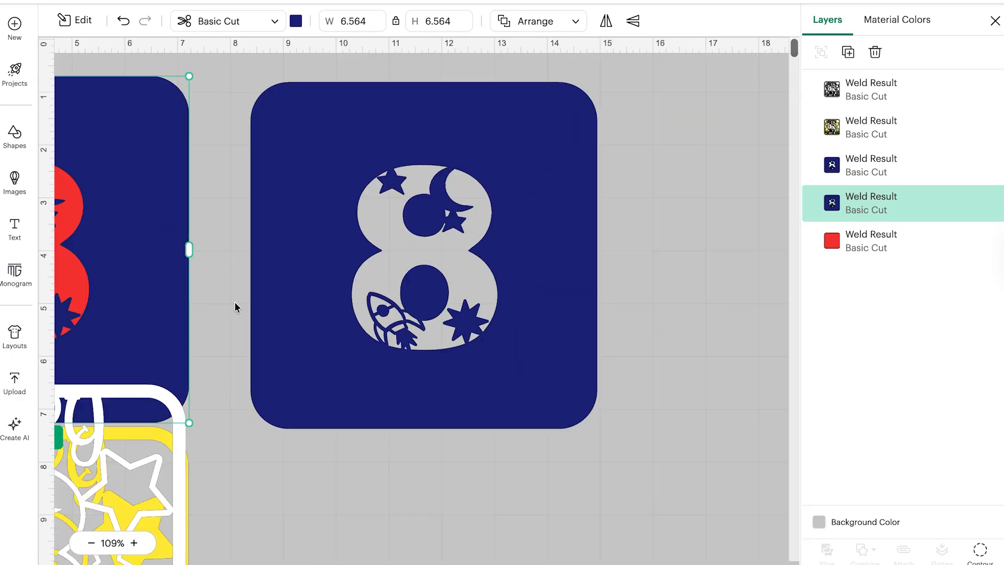
scroll(236, 307, "down", 3)
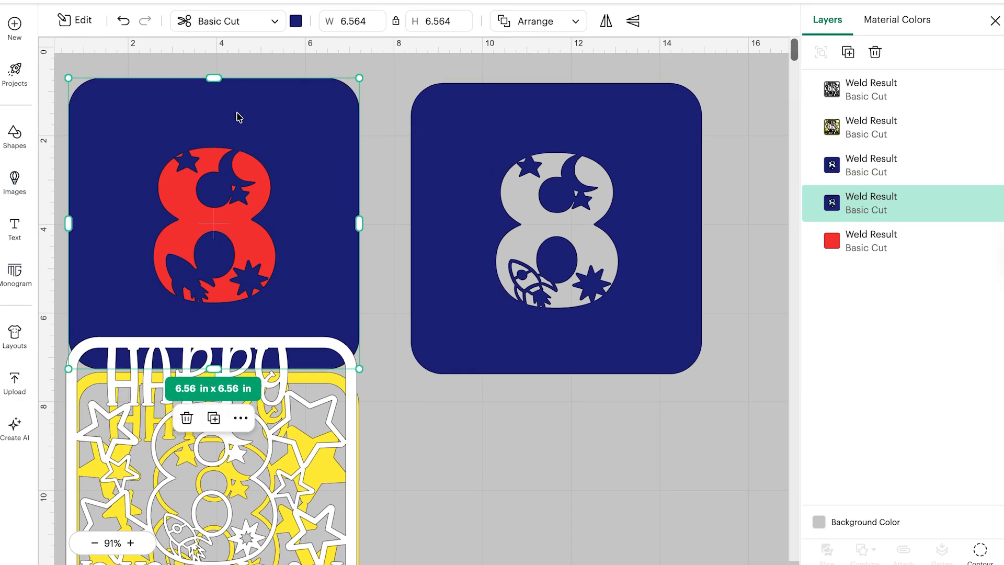
- Color the filled-rocket 8 layer bright blue
left_click(296, 20)
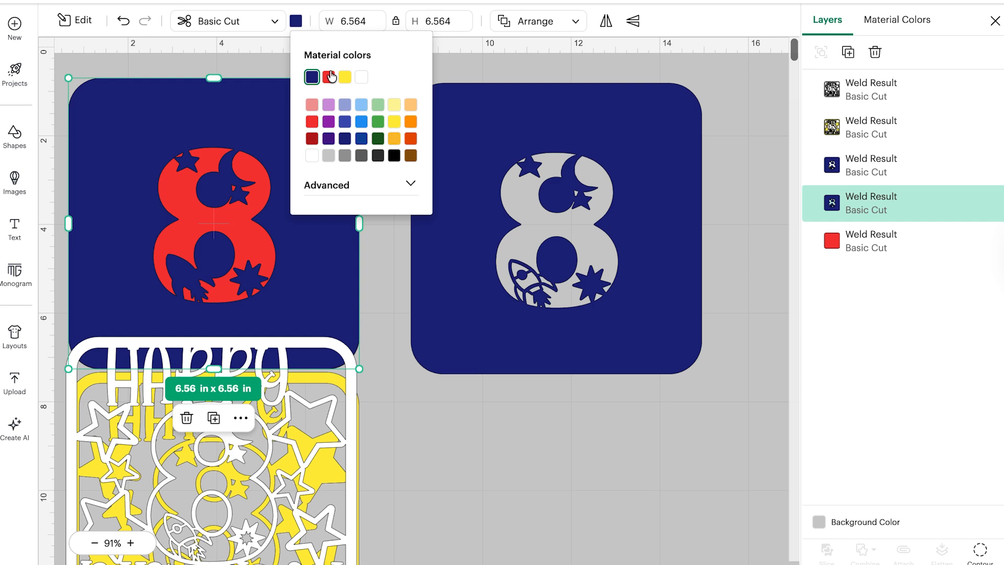
left_click(361, 121)
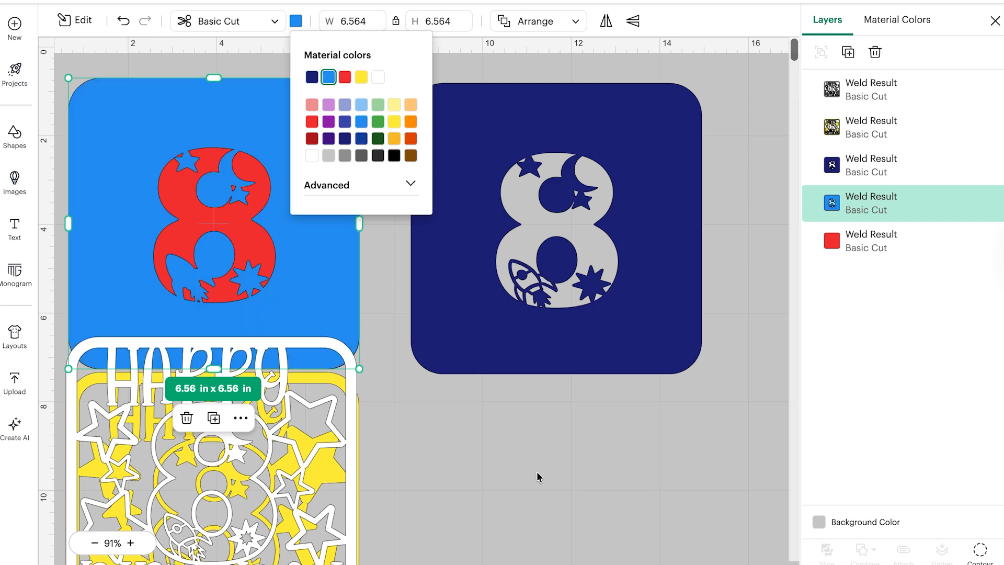
left_click(528, 460)
- Stack the navy outlined-rocket layer, the white Happy Birthday frame and the yellow star layer onto the colored backing layers
left_click_drag(448, 316, 135, 323)
left_click(425, 360)
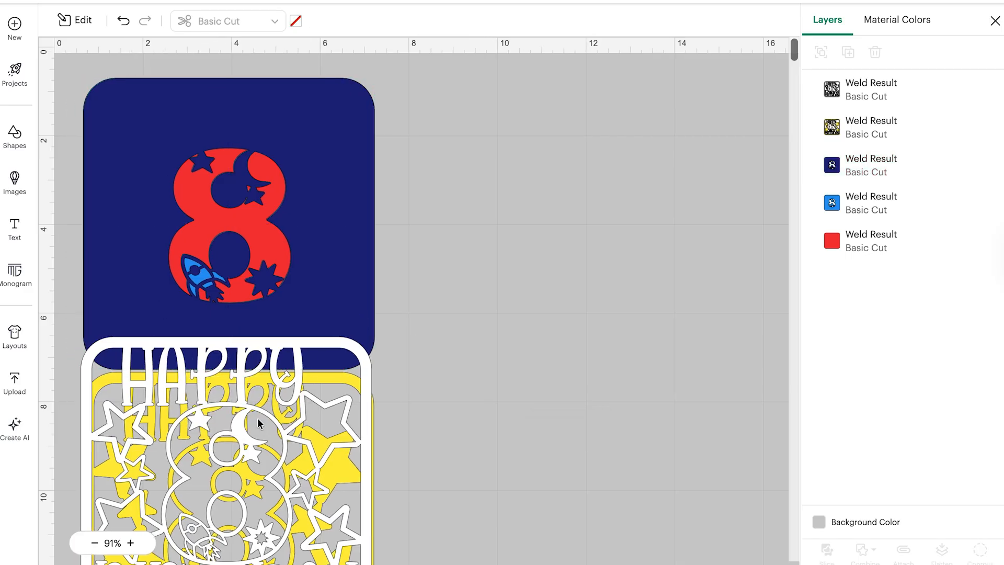
left_click_drag(227, 452, 230, 192)
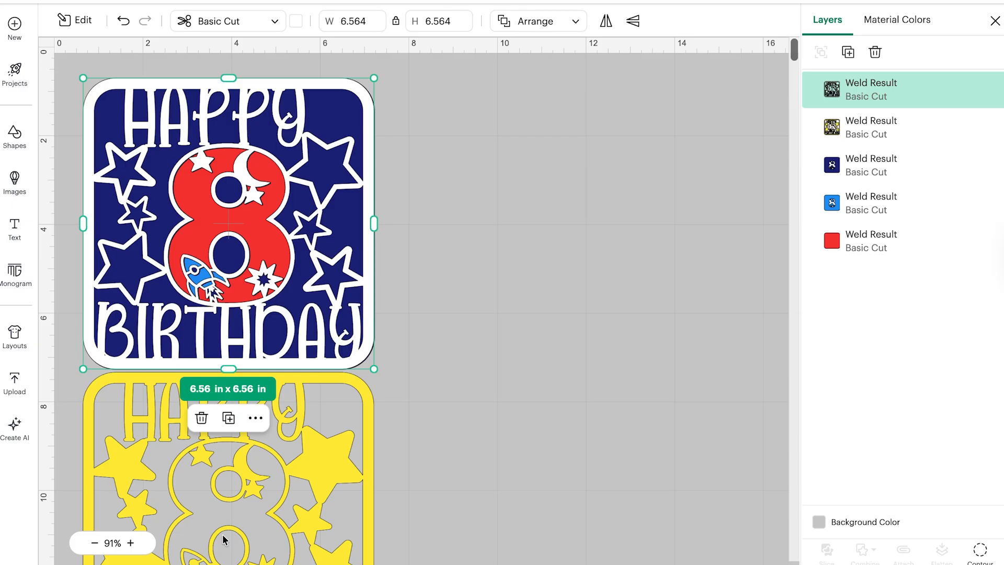
left_click_drag(209, 486, 210, 190)
left_click(463, 393)
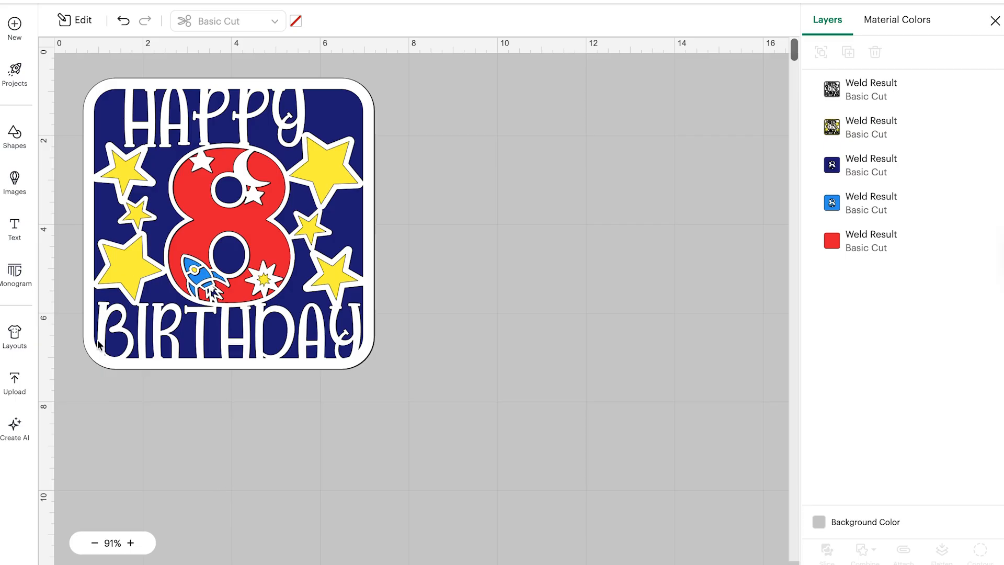
- Recolor the filled-rocket layer red and the solid backing layer bright blue
left_click(832, 202)
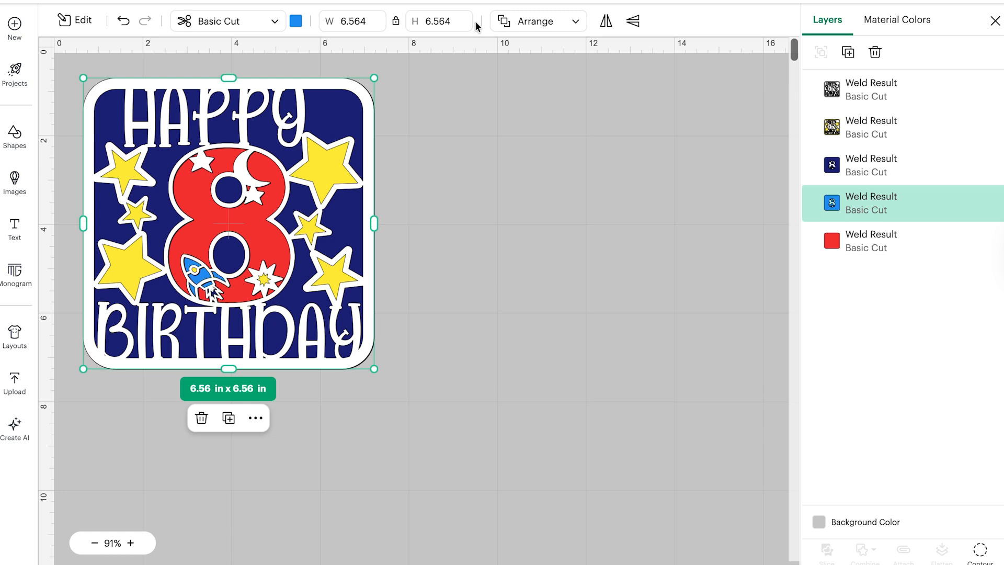
left_click(296, 22)
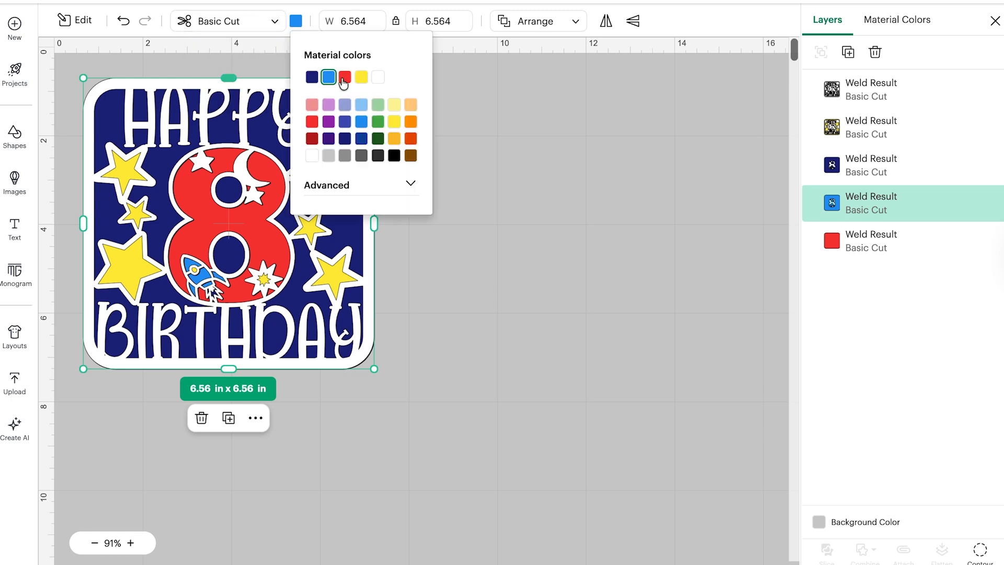
left_click(345, 76)
left_click(552, 254)
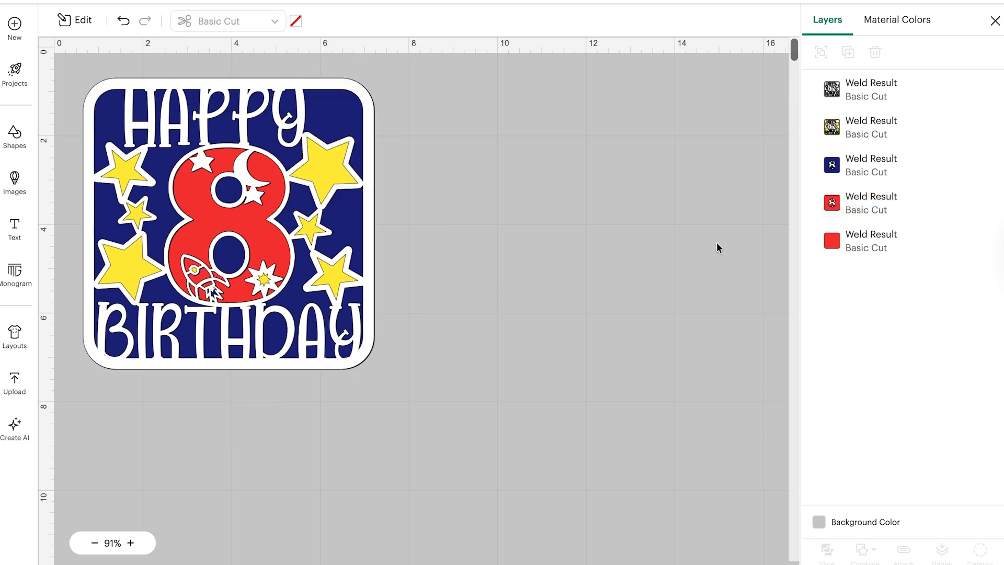
left_click(832, 242)
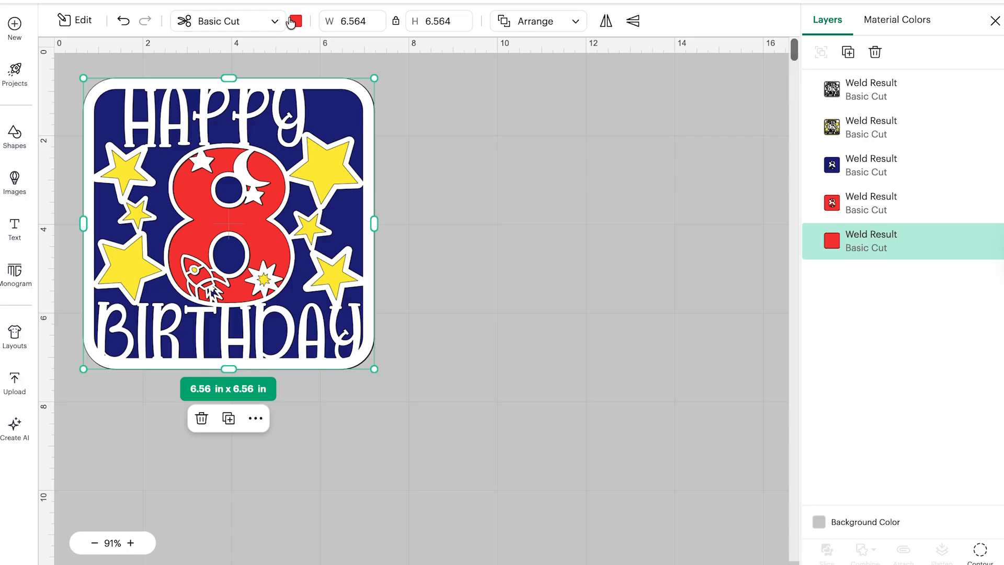
left_click(296, 21)
left_click(361, 122)
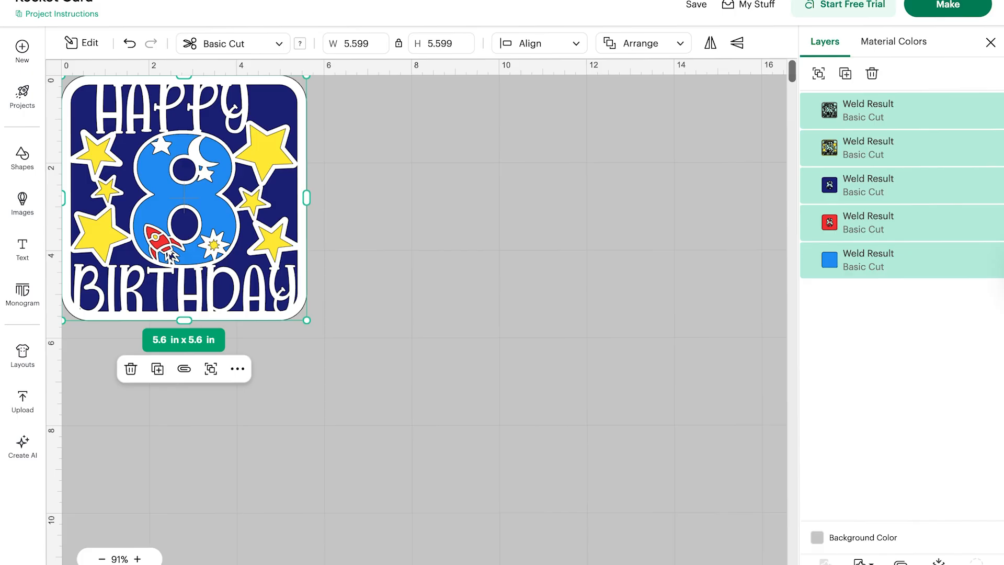
- Scale all five layers together to about 5.6 in square and send the project to be made
left_click_drag(349, 363, 21, 49)
mouse_move(303, 321)
left_mouse_down()
mouse_move(309, 327)
mouse_move(293, 311)
mouse_move(308, 321)
left_mouse_up()
left_click(944, 5)
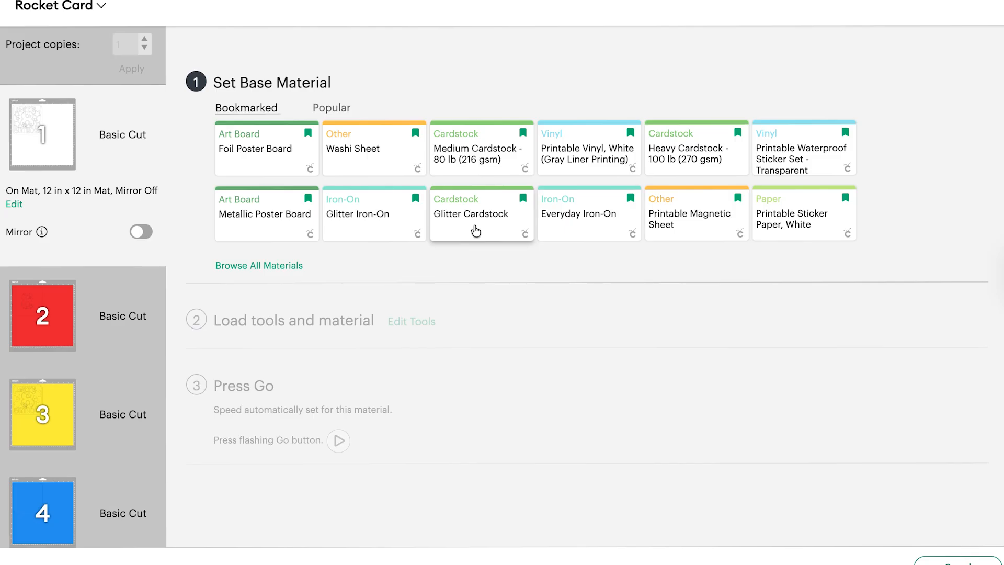
- Set the white mat's base material to Glitter Cardstock with More pressure
left_click(473, 228)
left_click(276, 135)
left_click(258, 160)
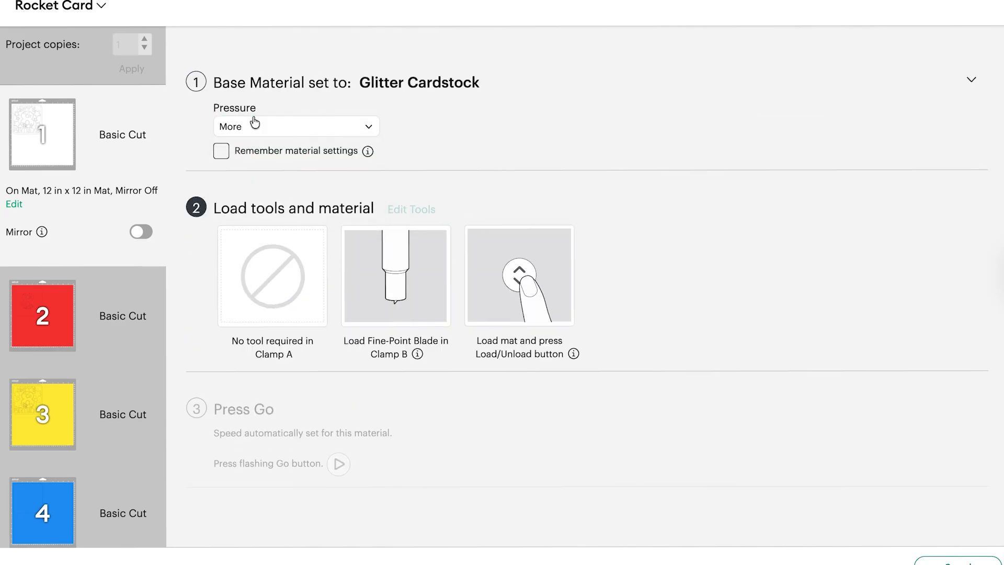